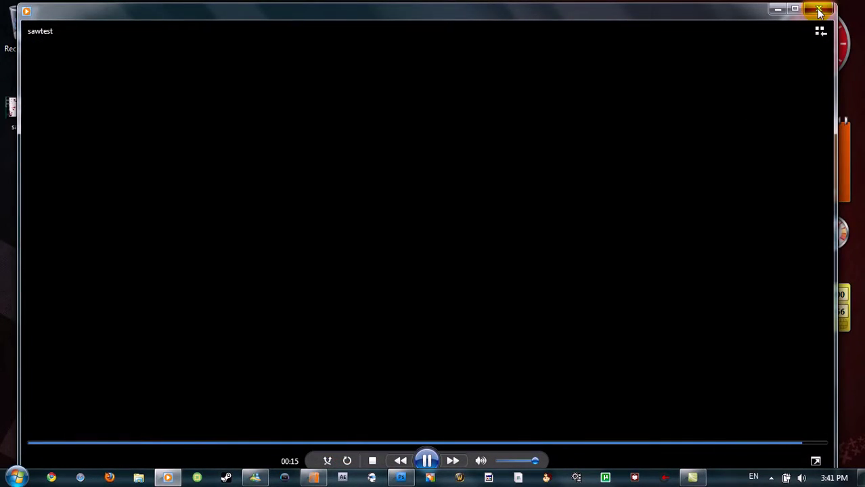
Close the sawtest video, switch to Photoshop and stamp a 1250 px splatter brush mark at the canvas's upper-right edge.
click(819, 11)
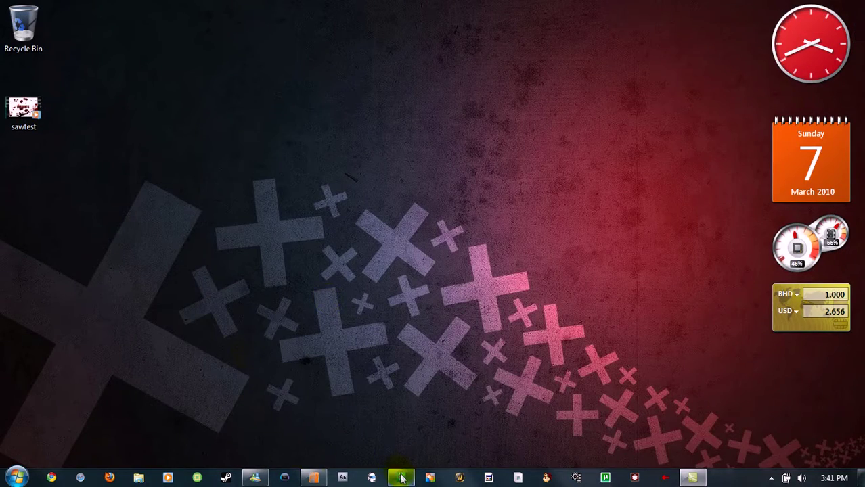
click(402, 479)
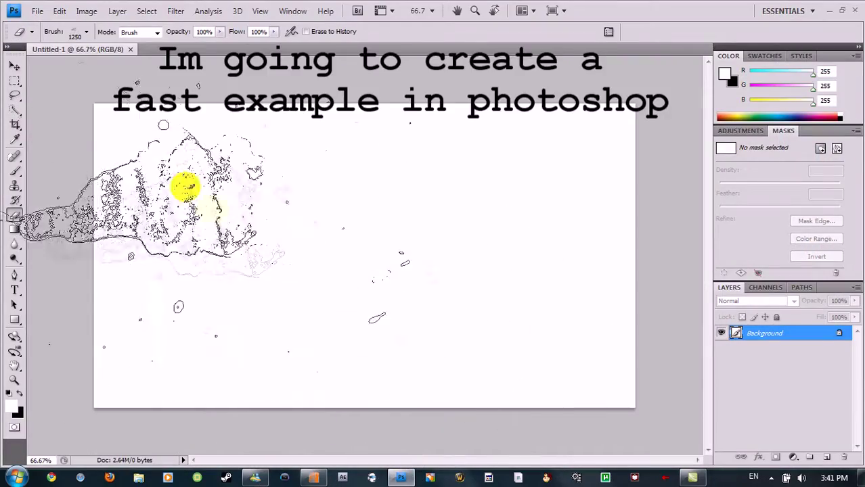
click(86, 34)
scroll(415, 235, down, 5)
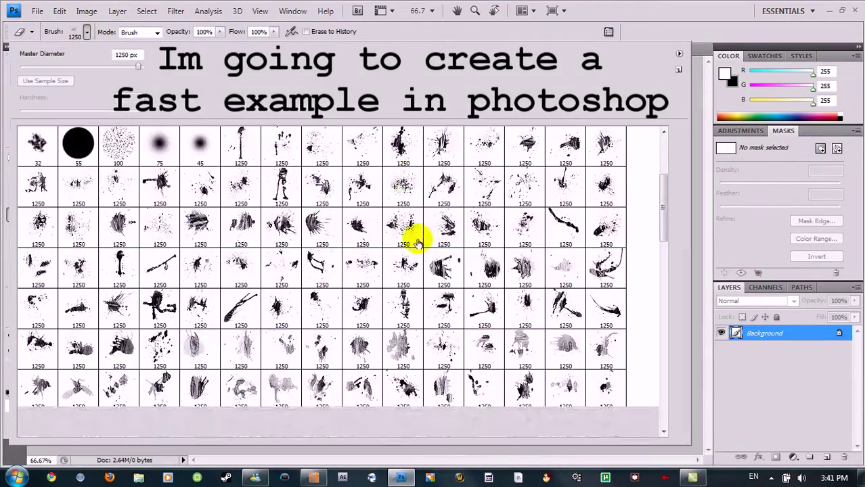
scroll(447, 248, up, 1)
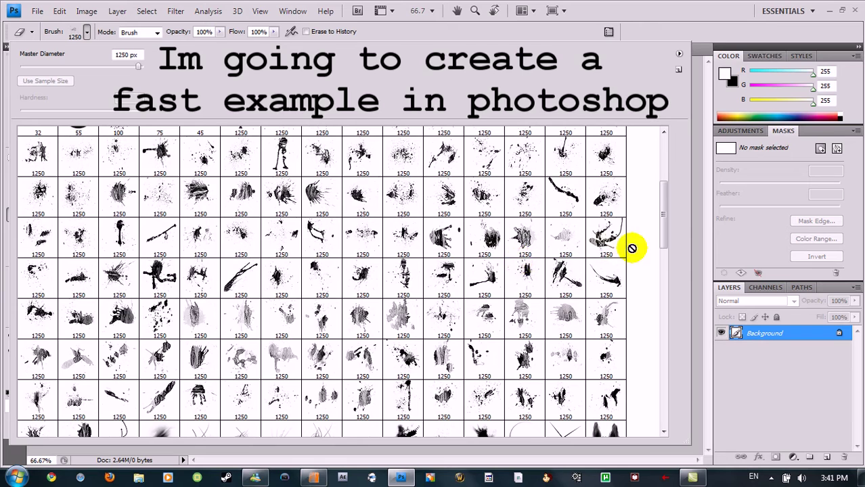
scroll(242, 203, up, 1)
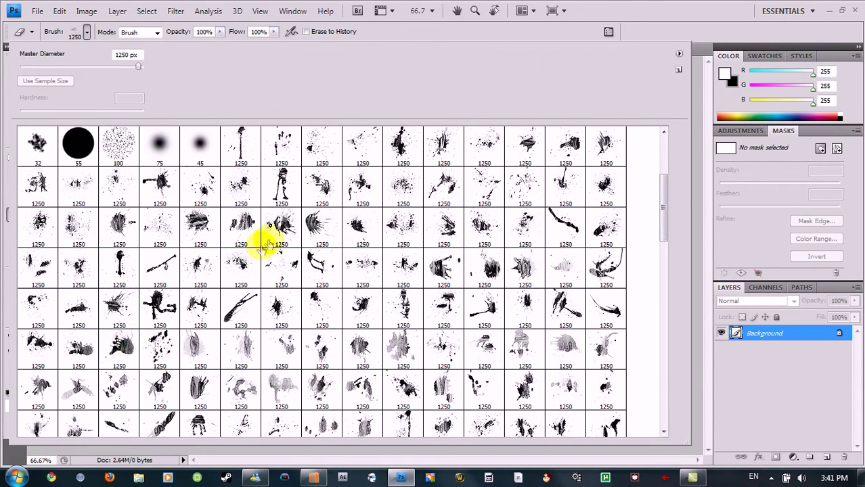
double_click(315, 230)
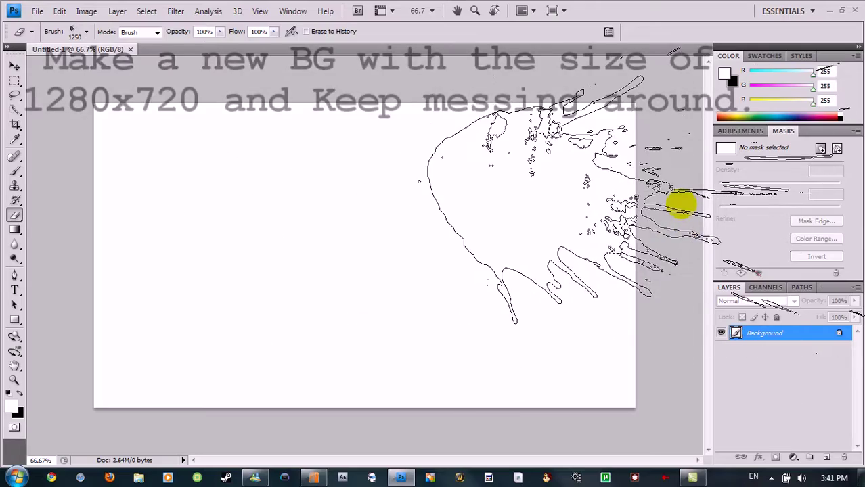
click(674, 217)
Stamp two different 1250 px splatter brushes, one in the canvas's lower-left corner and one in its upper-left corner.
click(78, 30)
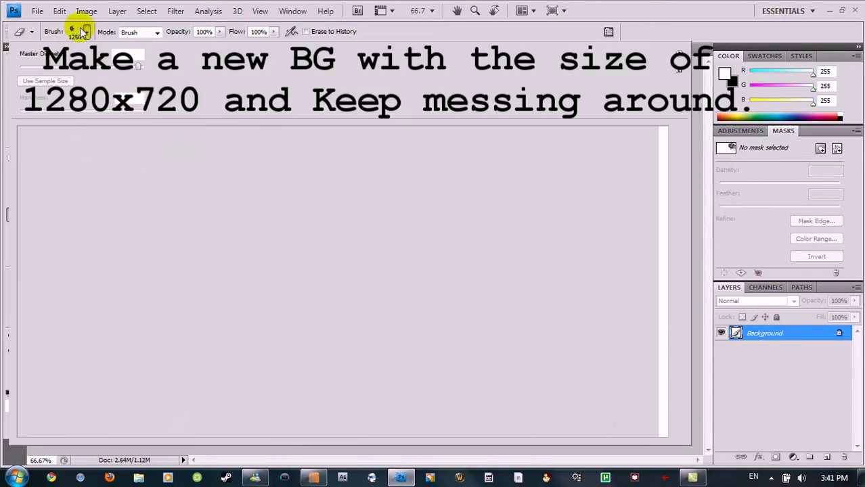
double_click(281, 225)
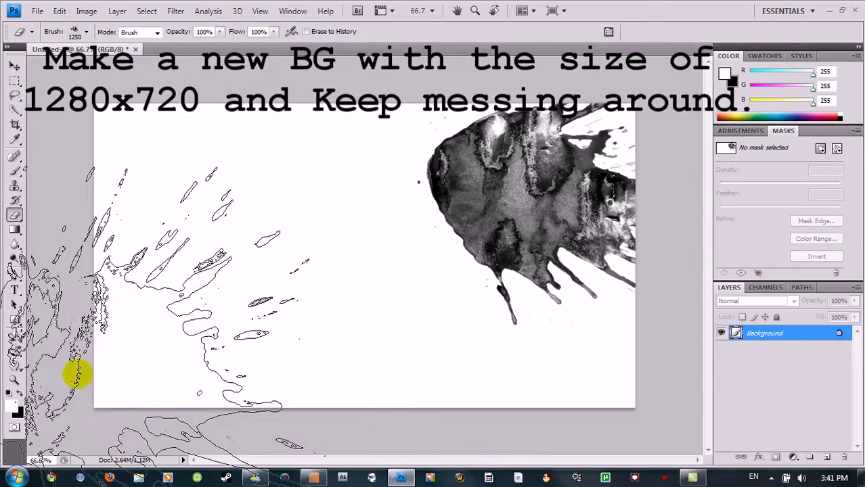
click(75, 369)
click(87, 32)
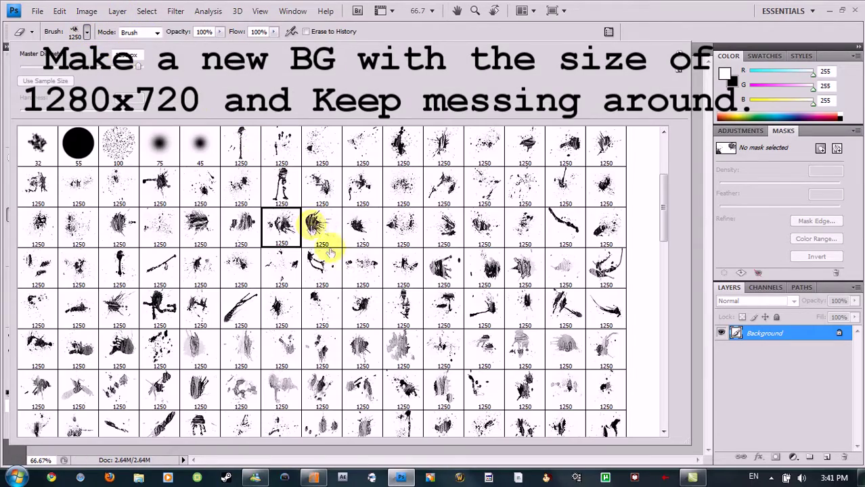
double_click(463, 264)
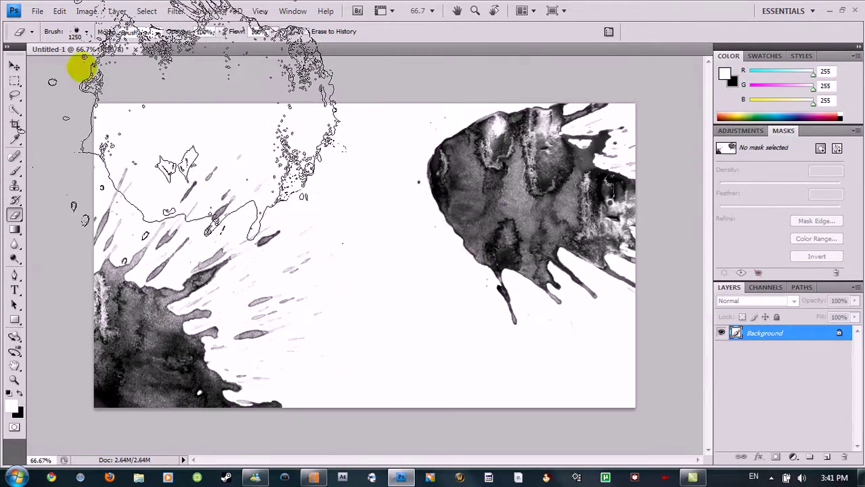
click(76, 59)
Stamp another 1250 px splatter brush across the canvas's lower middle, joining the upper-right splatter.
click(87, 32)
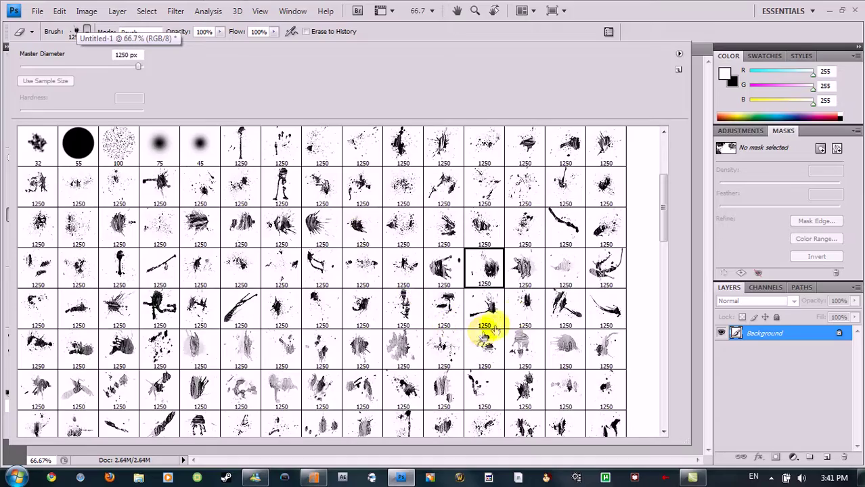
double_click(567, 307)
click(549, 306)
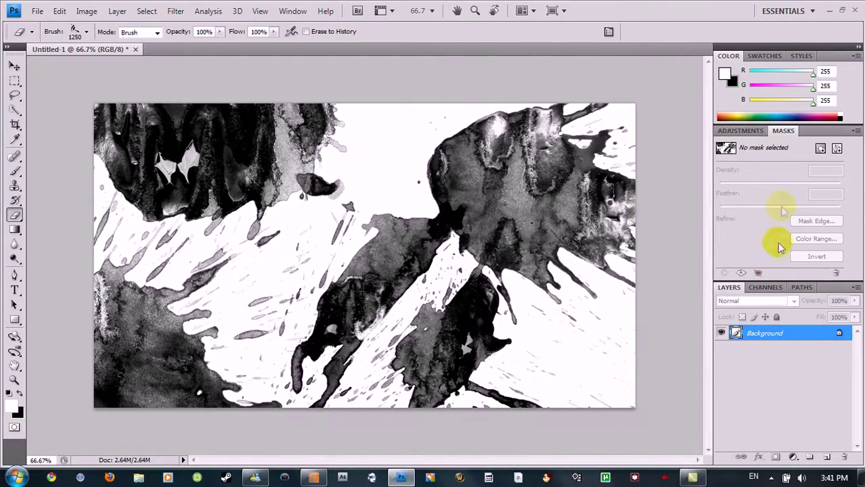
Colorize the splatters red with Hue/Saturation, keeping hue 0 and raising the saturation.
click(679, 353)
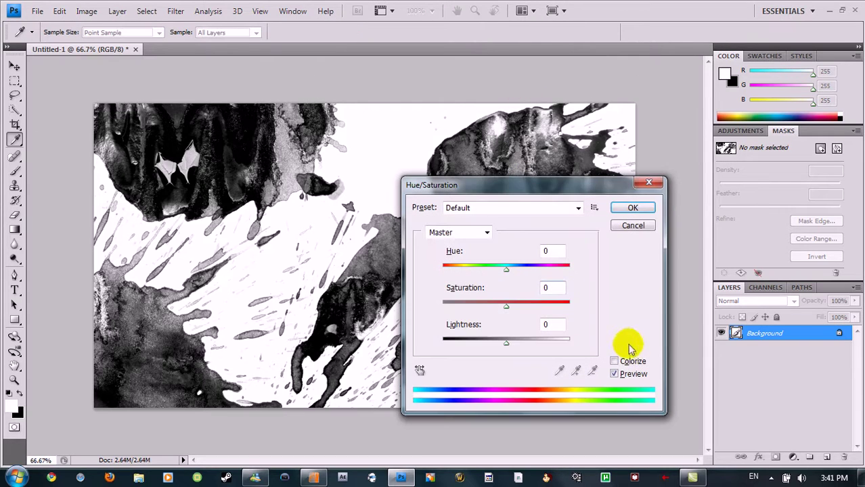
click(616, 362)
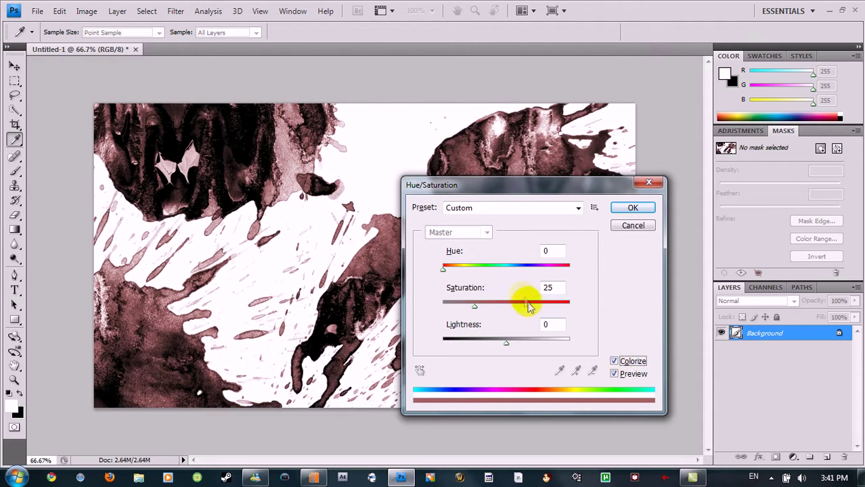
drag(477, 309, 504, 313)
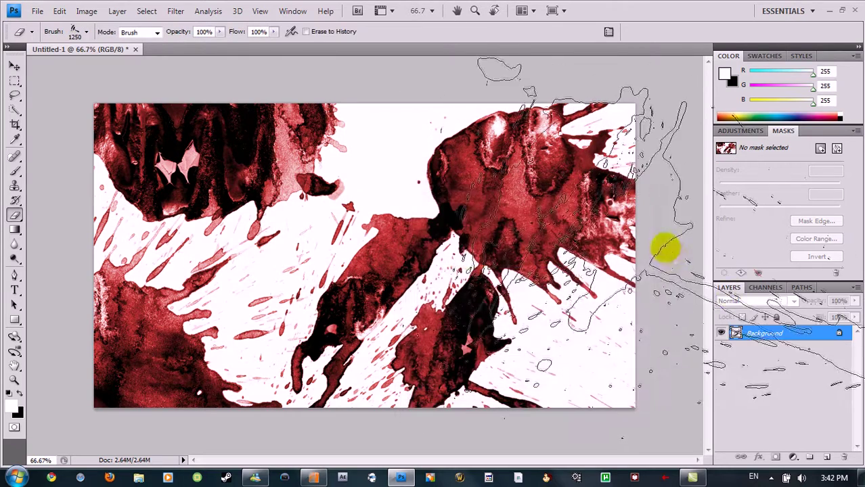
Duplicate the Background layer and apply a Gaussian Blur to the copy.
right_click(756, 331)
click(760, 355)
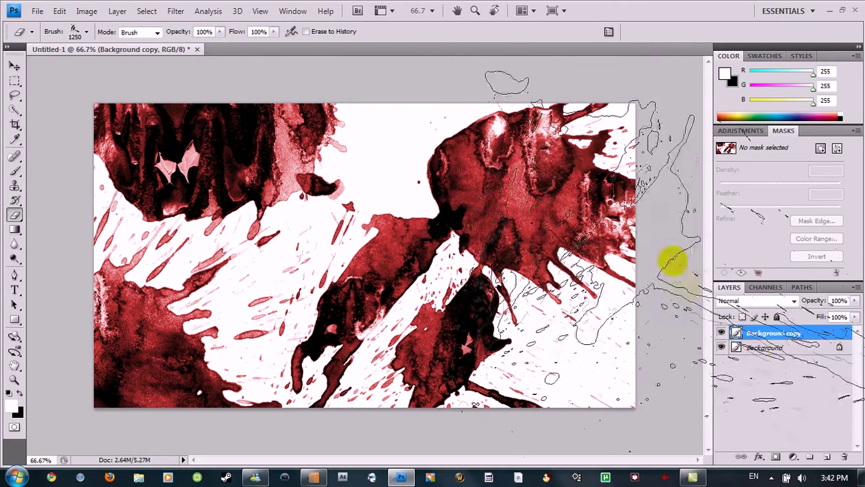
click(176, 10)
mouse_move(211, 128)
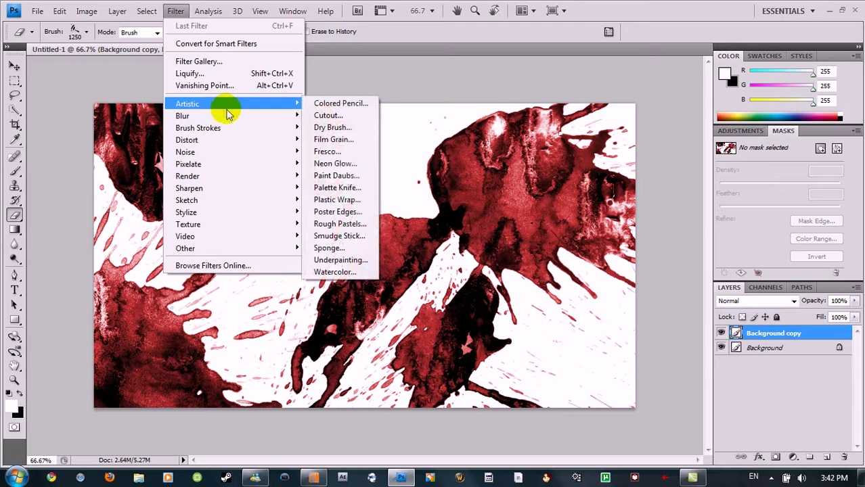
click(332, 165)
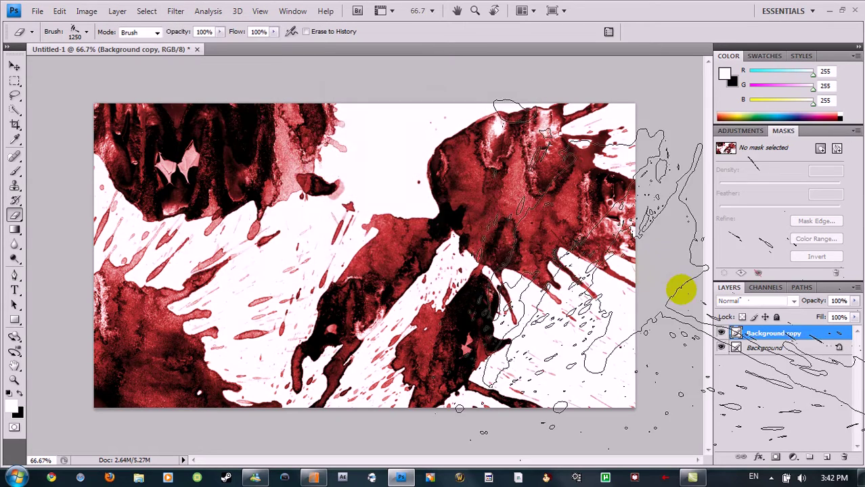
Apply a Gaussian Blur with a 1.0 pixel radius to the original Background layer.
click(750, 343)
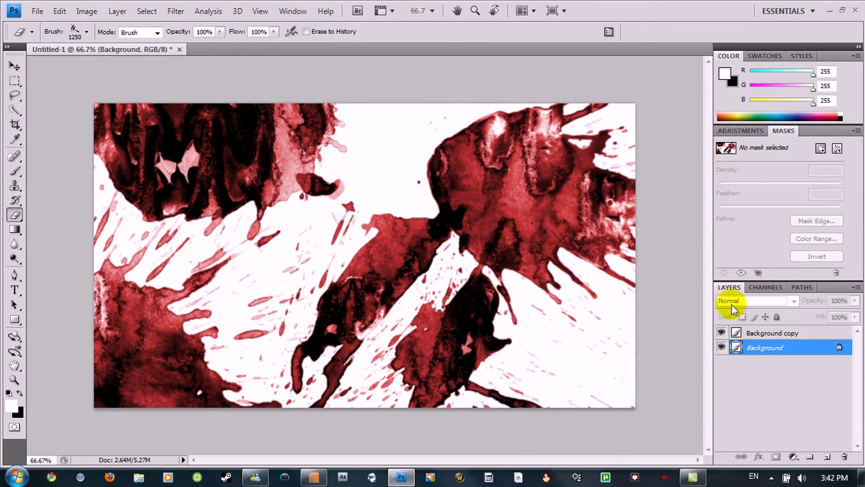
click(176, 11)
mouse_move(202, 122)
click(336, 163)
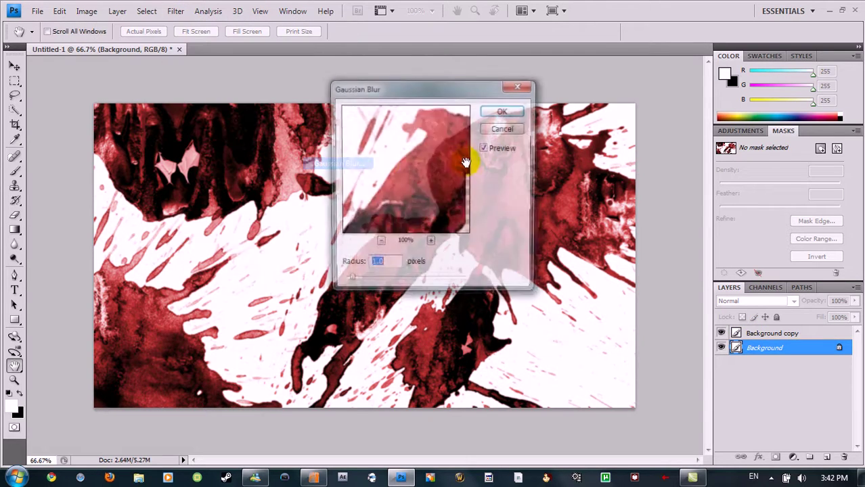
click(500, 113)
Set the blend mode of the Background copy layer to Soft Light.
click(759, 334)
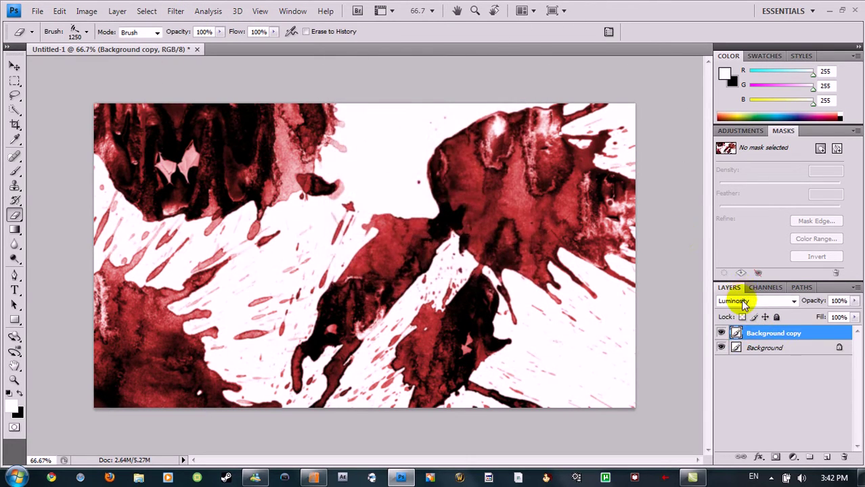
click(743, 302)
click(742, 302)
scroll(685, 249, up, 7)
scroll(684, 249, up, 7)
scroll(684, 248, down, 2)
scroll(683, 248, down, 1)
scroll(683, 248, up, 1)
scroll(683, 248, down, 1)
click(37, 11)
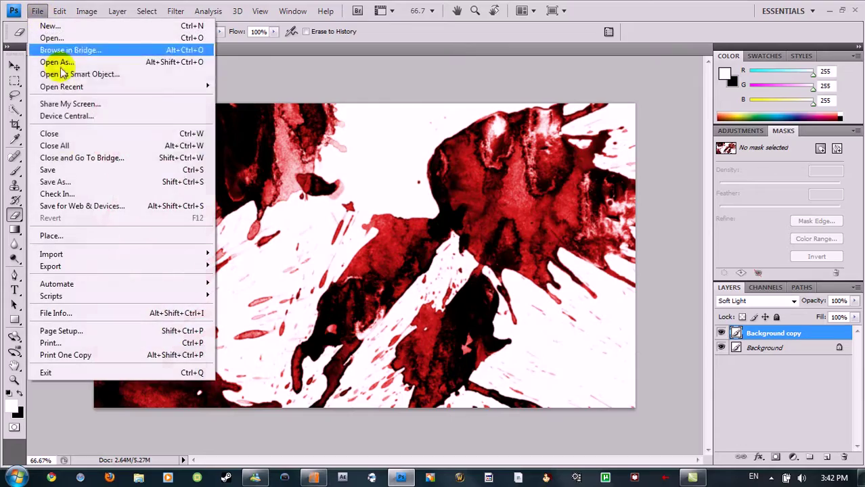
click(73, 182)
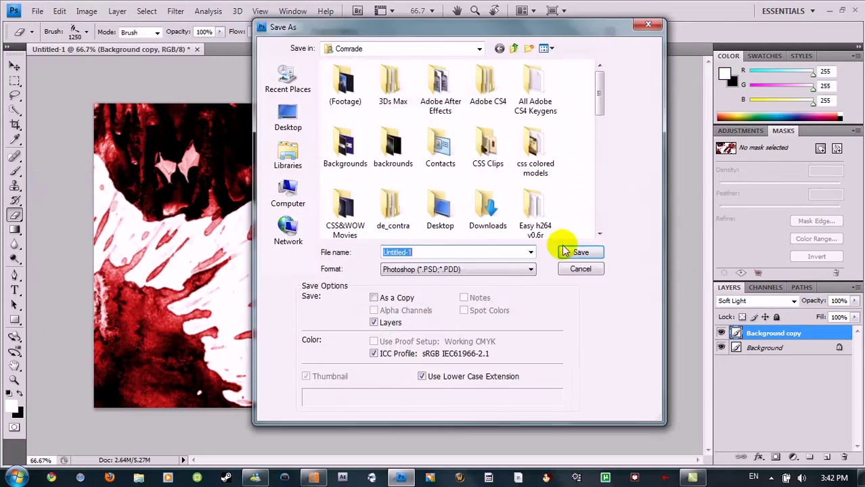
click(572, 267)
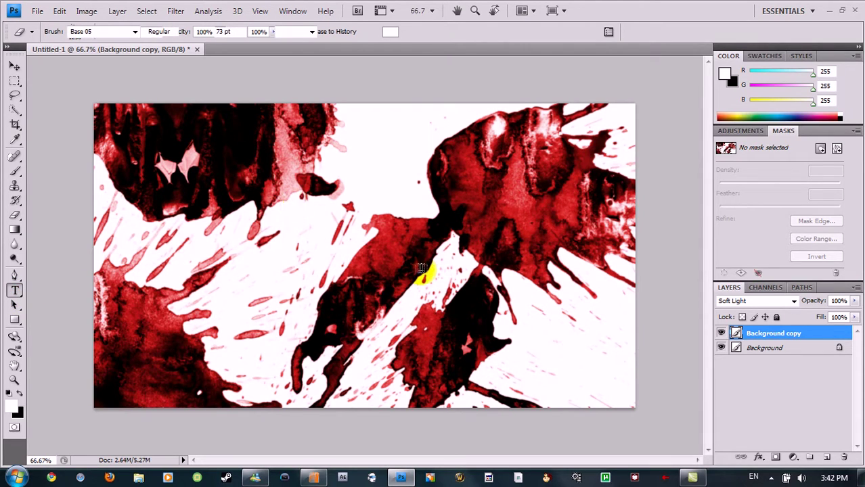
Add the text "Tutorial" in 73 pt Base 05 and move it to the middle of the canvas.
drag(294, 203, 470, 279)
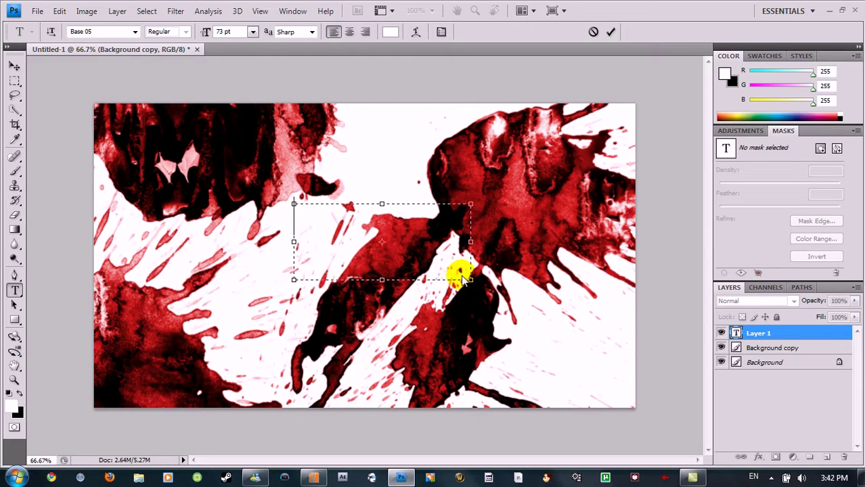
text(TUTORIAL)
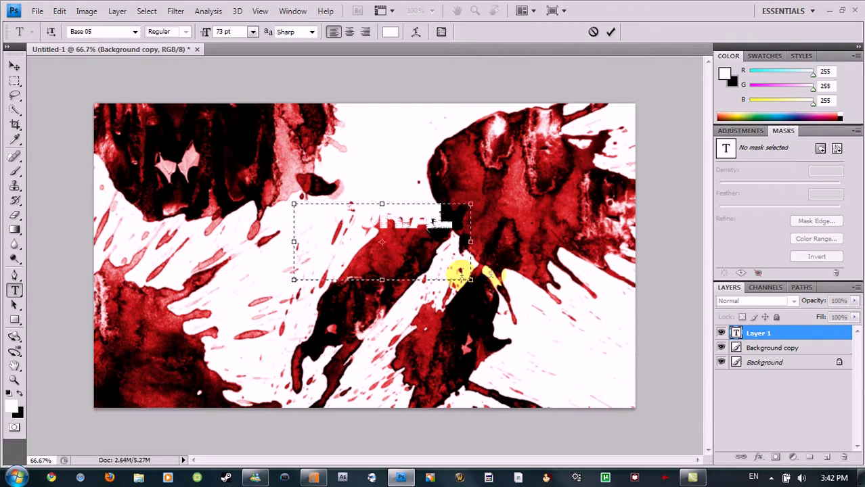
click(14, 66)
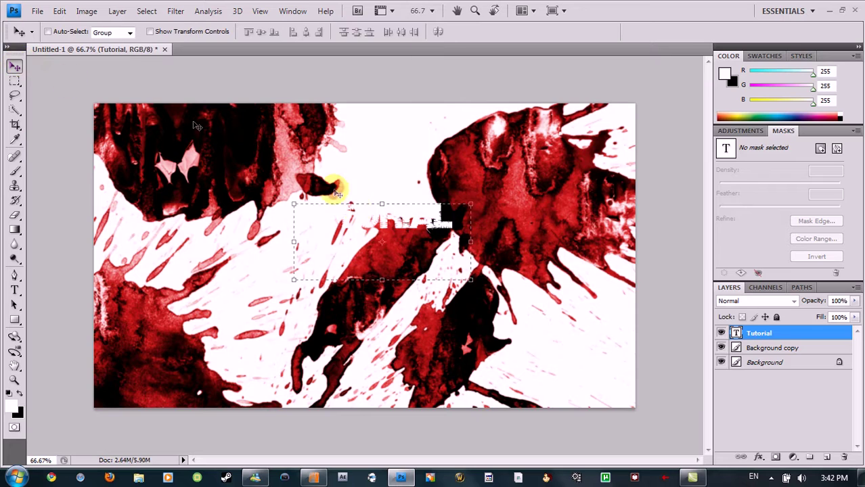
drag(374, 231, 383, 244)
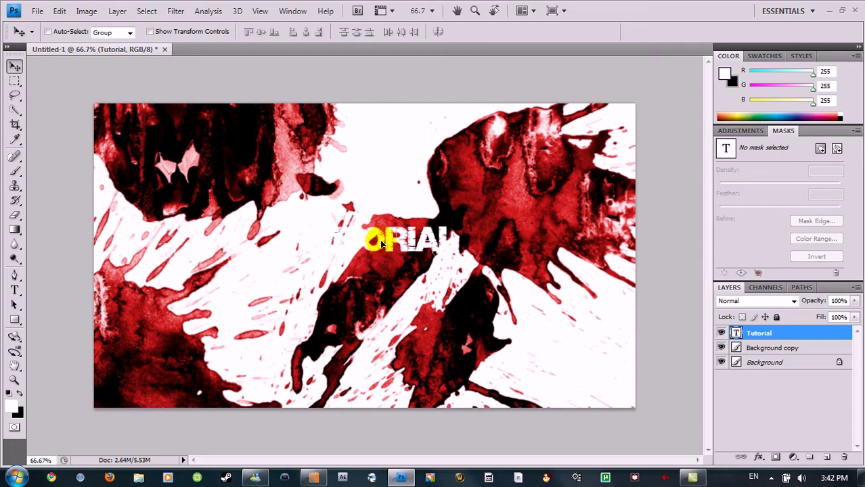
Give the Tutorial text layer an Outer Glow in dark red #920000.
right_click(783, 334)
click(708, 118)
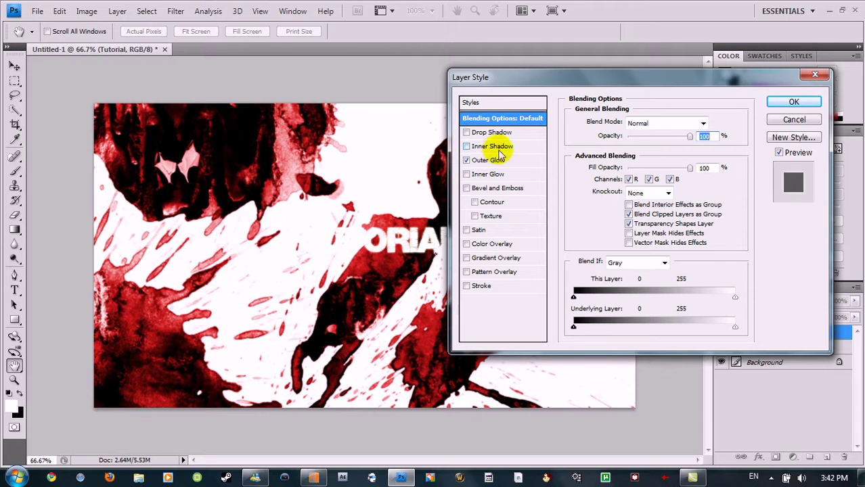
click(489, 159)
click(589, 168)
click(161, 333)
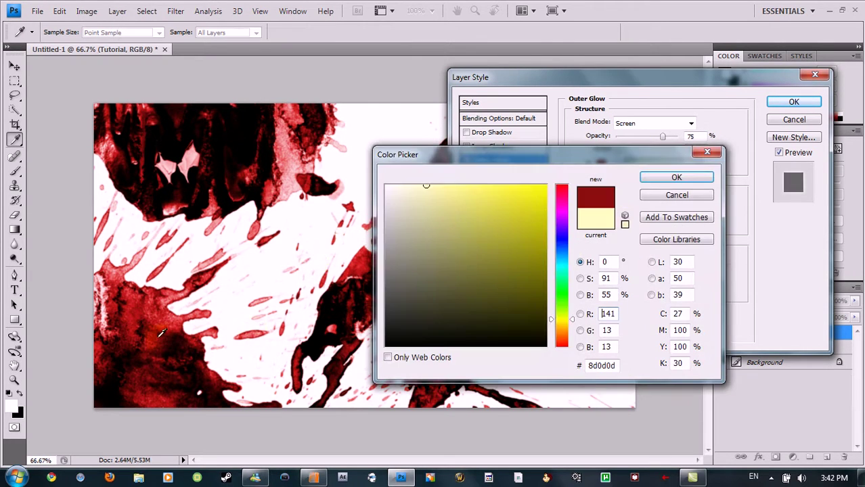
drag(525, 271, 572, 282)
click(565, 249)
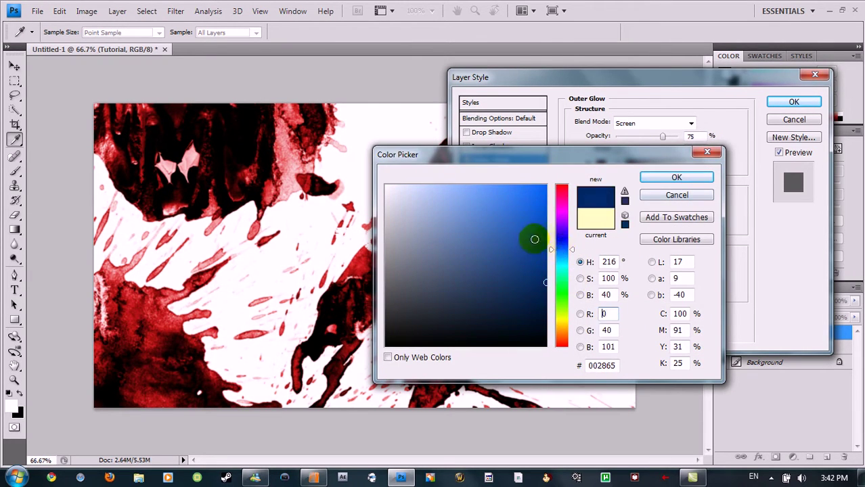
click(242, 313)
click(546, 255)
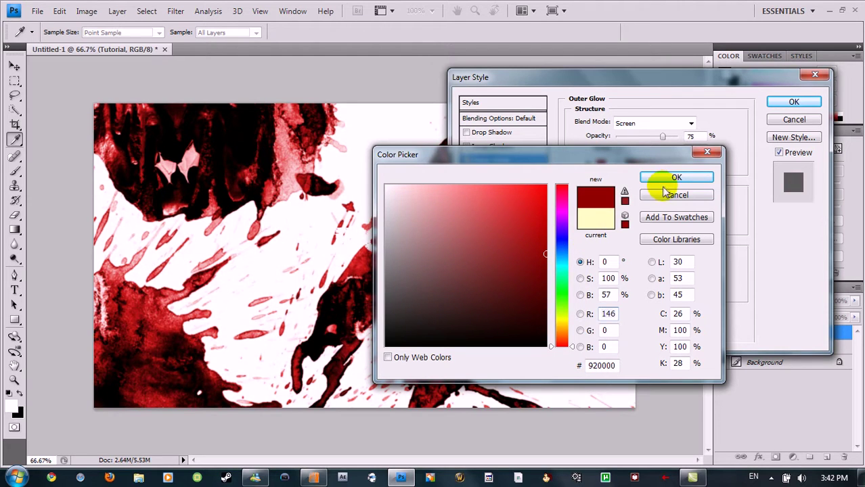
click(664, 180)
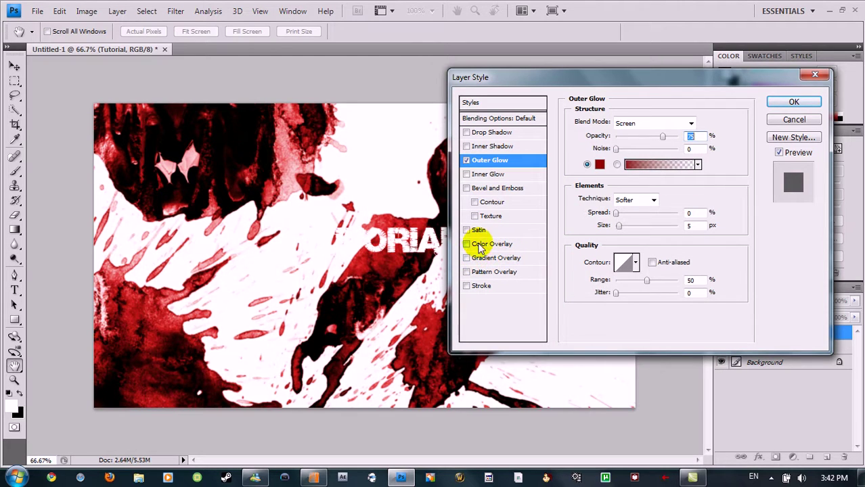
Add a Color Overlay in dark red #4f0000 to the Tutorial text and apply the layer style.
click(478, 245)
click(708, 123)
text(79)
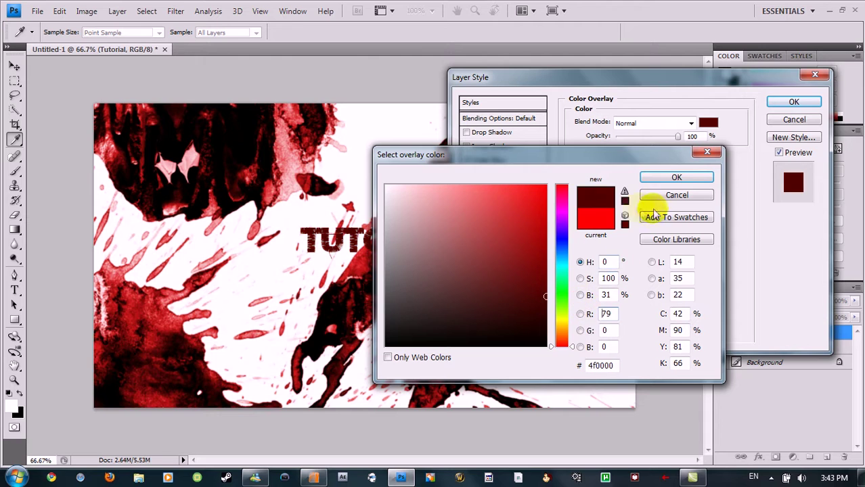
click(677, 177)
click(796, 101)
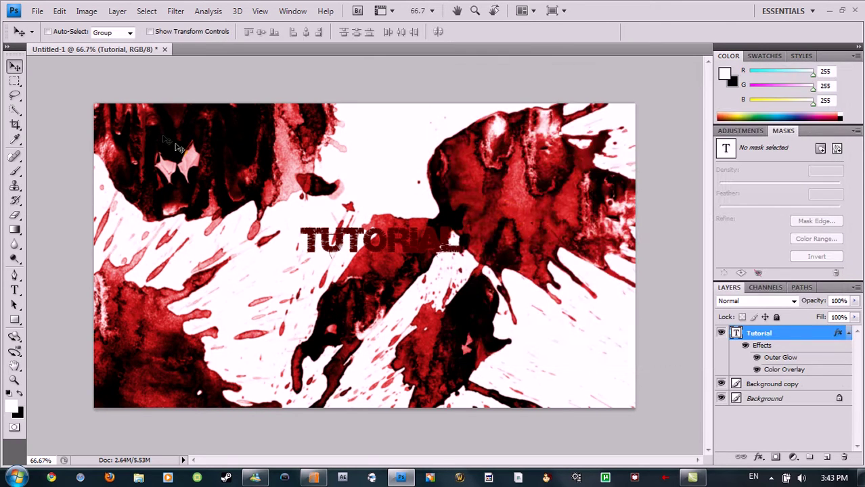
Shift the Tutorial text slightly on the canvas and change its font to Aardvark Bold.
drag(384, 247, 377, 258)
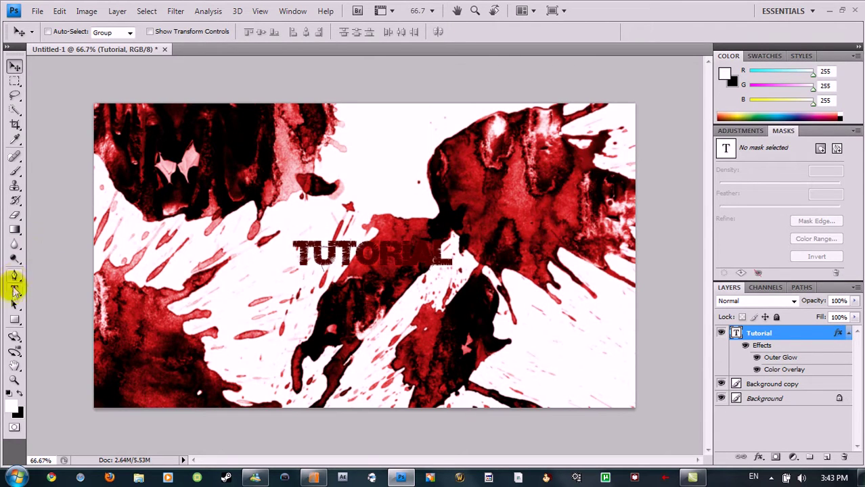
double_click(353, 256)
click(111, 30)
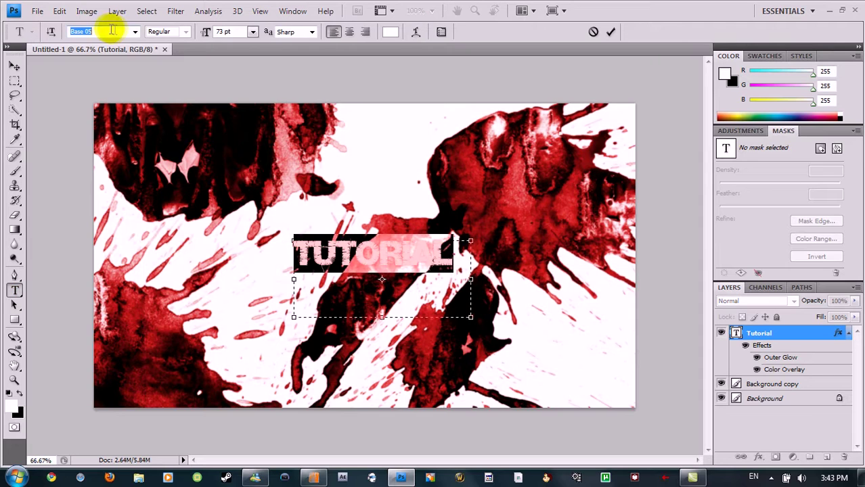
click(135, 32)
drag(282, 104, 281, 42)
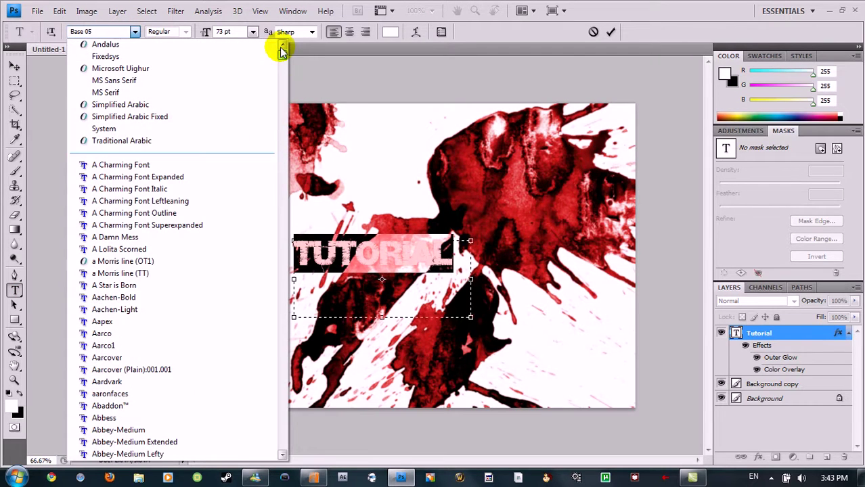
click(174, 166)
key(Down)
key(Down)
key(Down)
key(Down)
key(Down)
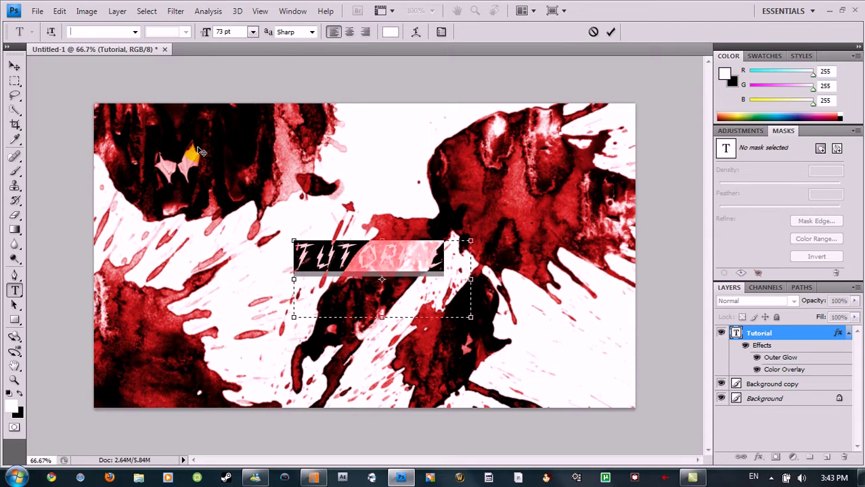
key(Down)
key(Down)
key(Down)
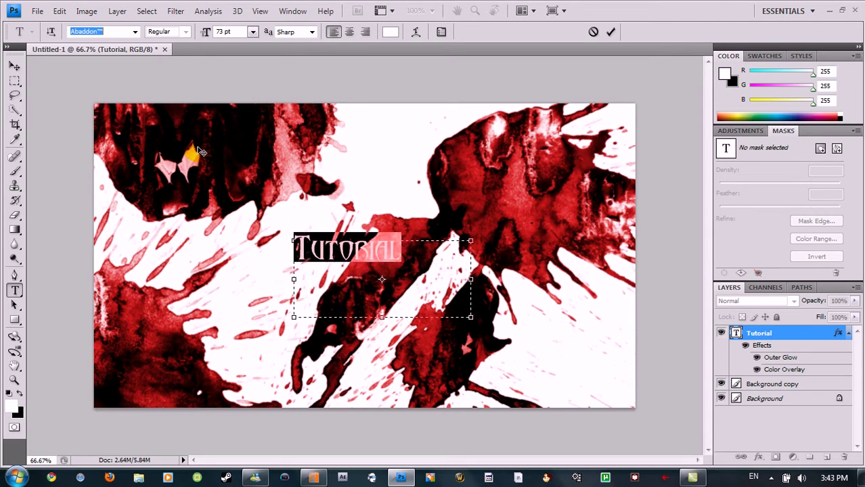
key(Down)
key(Down)
key(Down)
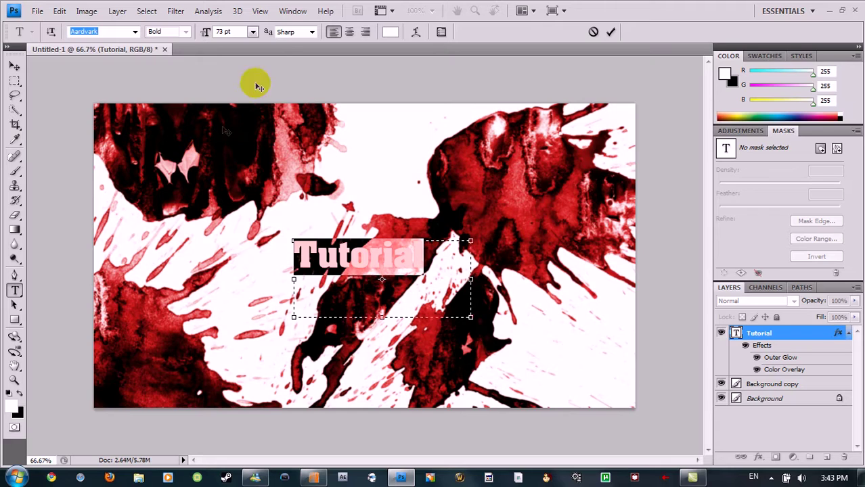
Set the Tutorial text size to 97 pt and reposition the text near the middle of the canvas.
drag(241, 34, 68, 45)
key(Up)
key(Up)
key(Up)
key(Up)
key(Up)
key(Up)
key(Up)
key(Up)
key(Up)
key(Up)
key(Up)
key(Up)
key(Up)
key(Up)
key(Up)
key(Up)
key(Up)
key(Up)
key(Up)
key(Up)
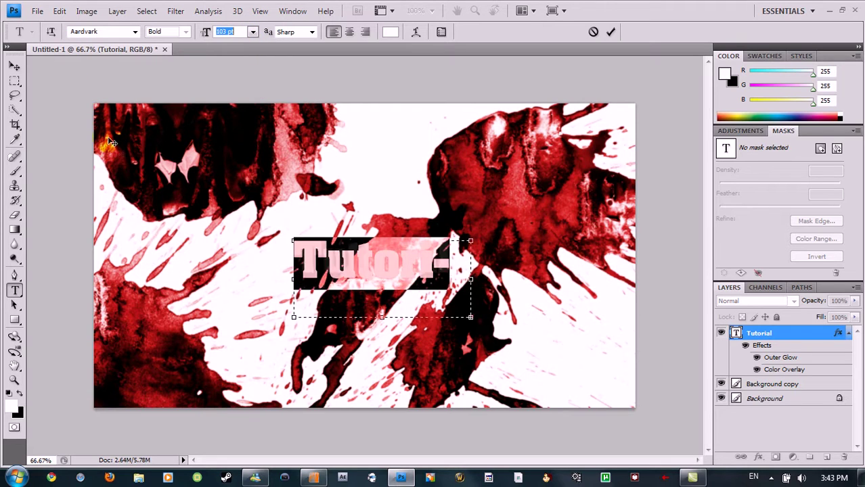
key(Down)
key(Down)
key(Down)
key(Down)
key(Down)
key(Down)
key(Down)
key(Down)
key(Down)
key(Down)
key(Down)
key(Down)
key(Down)
key(Down)
key(Down)
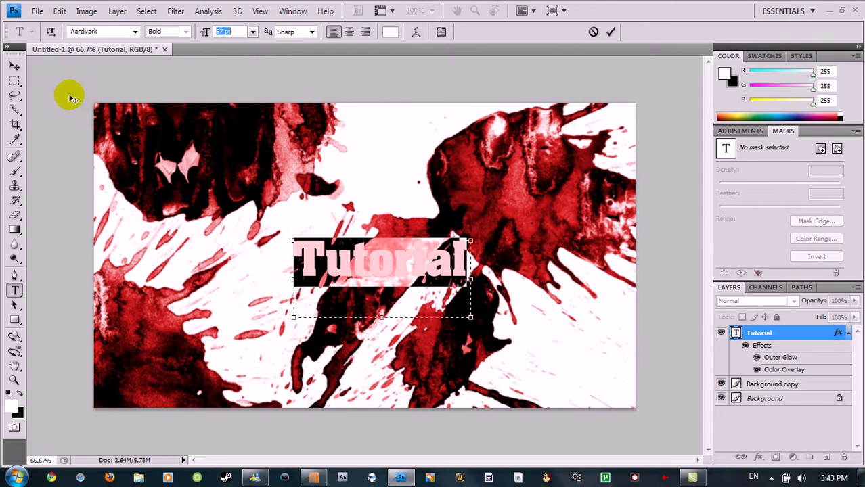
click(15, 66)
drag(364, 252, 352, 242)
Save a JPEG copy of the image to the Desktop as "tutorial" with Maximum quality 12 and Progressive format.
click(37, 10)
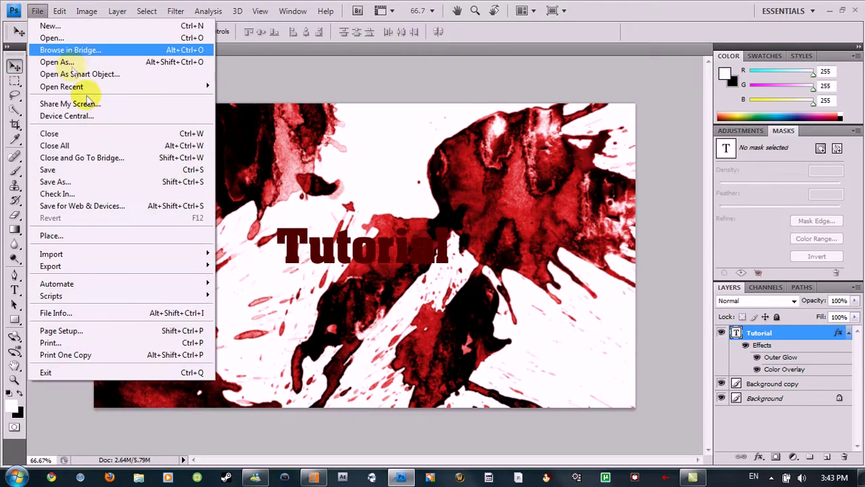
click(67, 181)
click(290, 121)
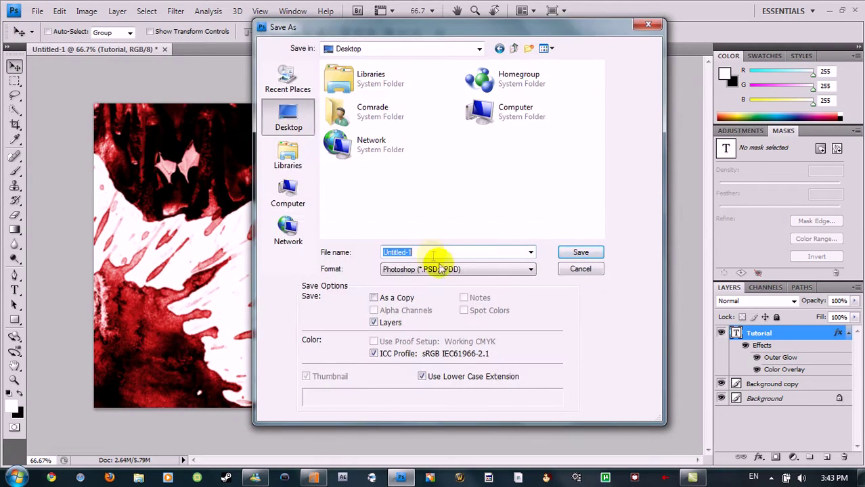
click(447, 270)
click(427, 355)
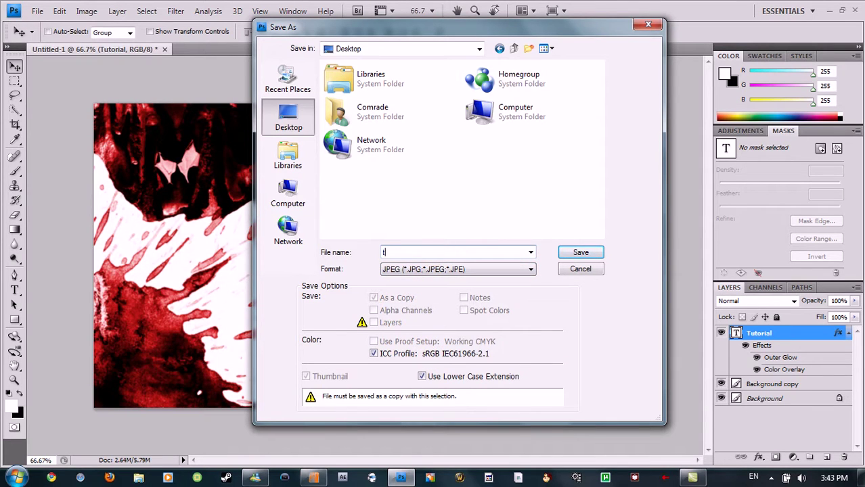
key(Return)
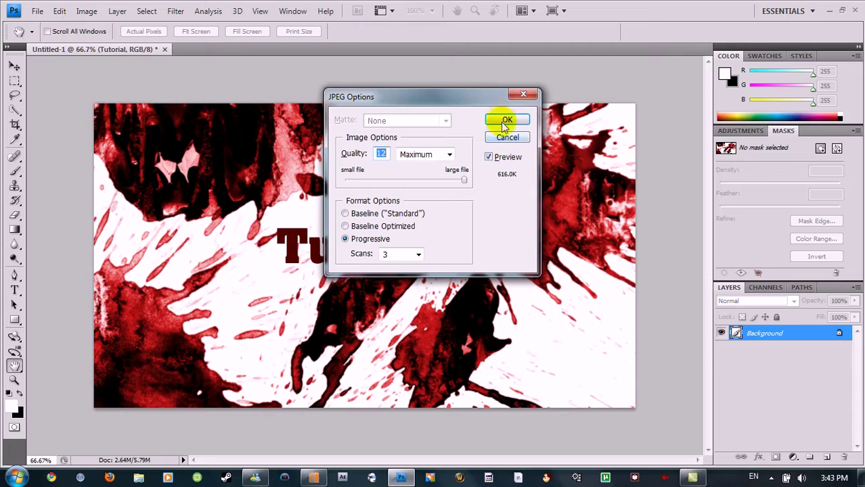
click(506, 121)
Quit Photoshop without saving the document and bring the desktop image "tutorial" into Sony Vegas on video track 3.
key(ctrl+q)
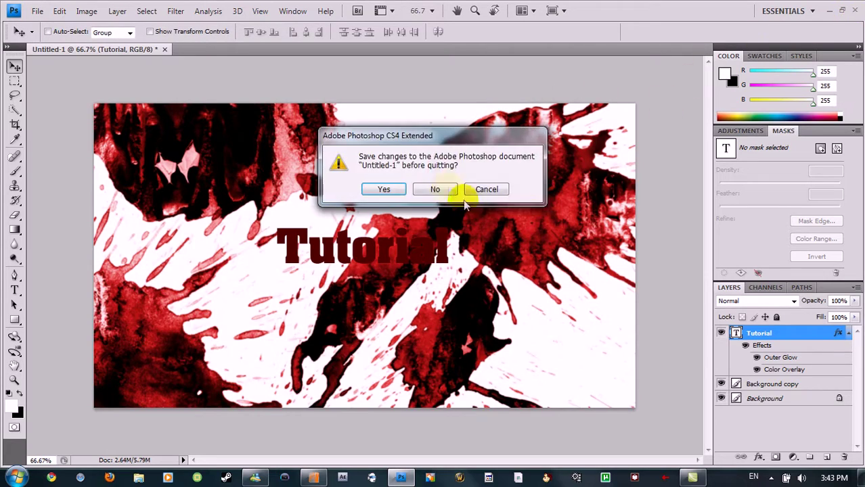
click(435, 189)
drag(23, 190, 311, 428)
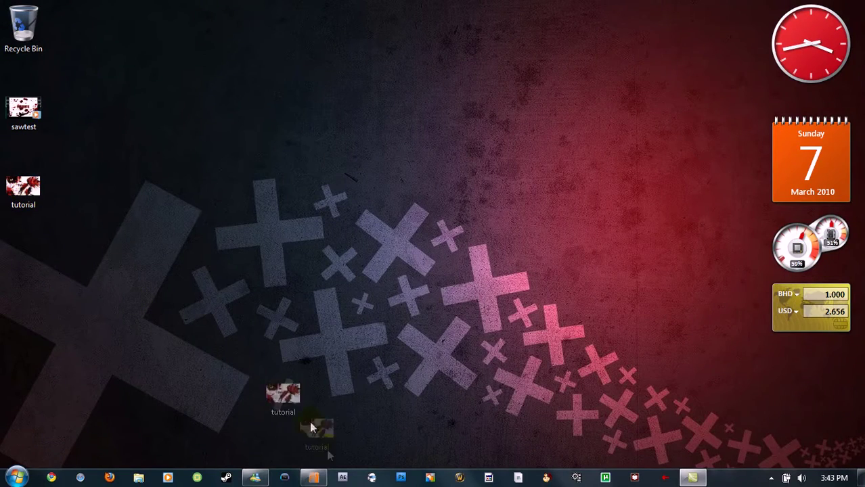
mouse_move(324, 477)
mouse_down()
mouse_move(183, 194)
mouse_move(150, 193)
mouse_up()
Set the compositing mode of video tracks 2 and 1 to Dodge and shift the picture event to start just after 00:00:02.19.
click(89, 136)
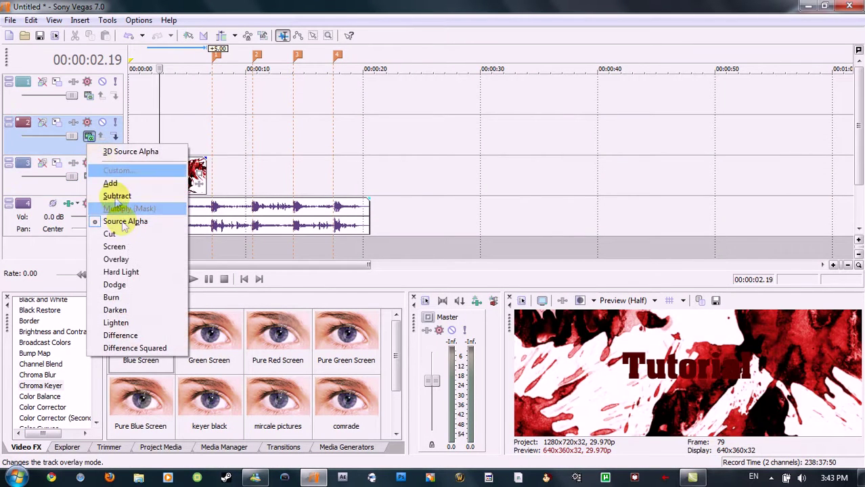
click(127, 290)
click(89, 95)
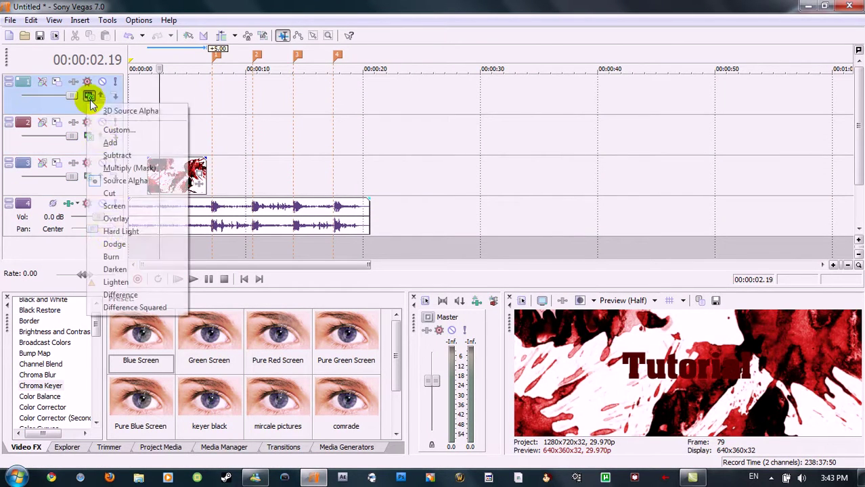
click(120, 246)
mouse_move(181, 181)
mouse_down()
mouse_move(208, 182)
mouse_move(196, 181)
mouse_up()
Add a Noise Texture generator with the Blood Cells preset to video track 1, starting at 00:00:02.19.
click(346, 447)
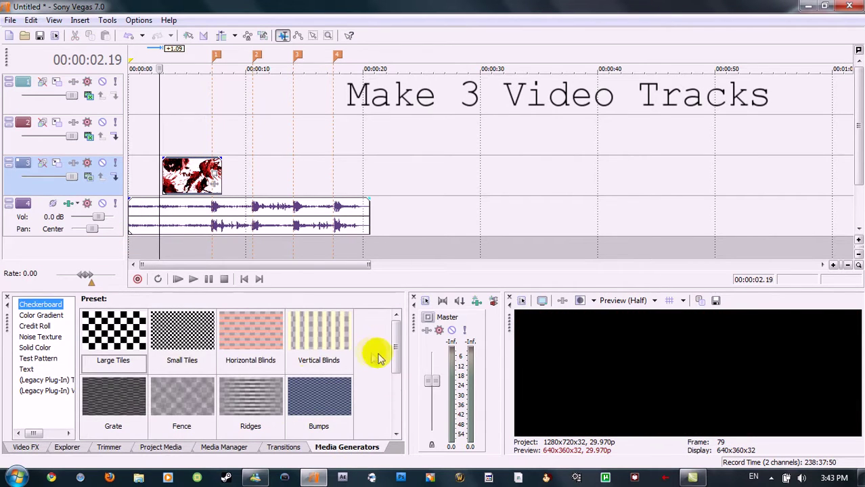
click(55, 337)
drag(318, 396, 170, 100)
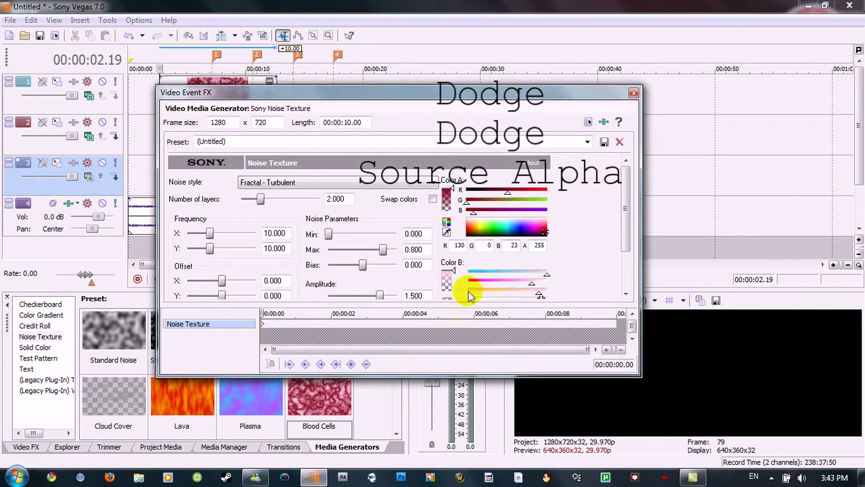
Keyframe the Blood Cells noise texture's Progress to its maximum at 00:00:10.00 and close its settings.
drag(266, 314, 691, 329)
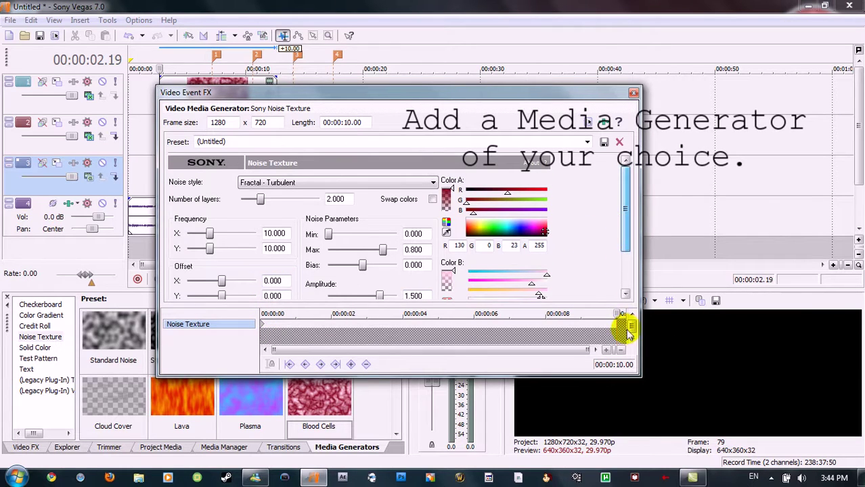
drag(625, 228, 622, 280)
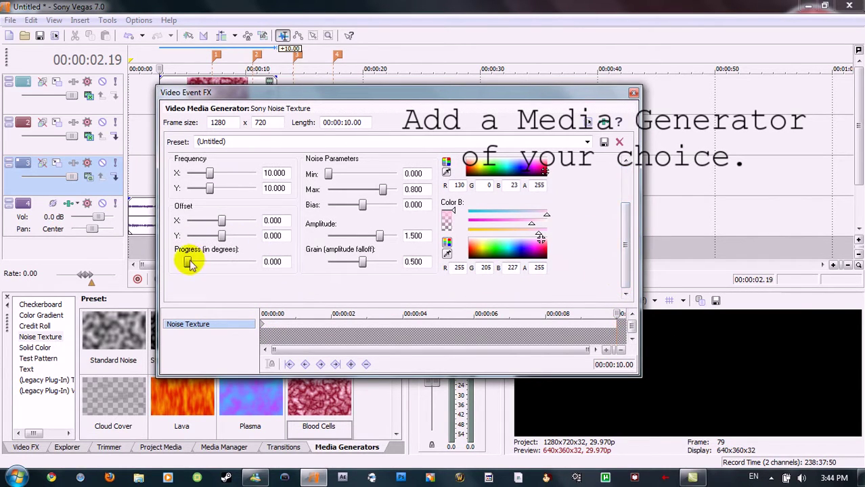
drag(189, 263, 396, 269)
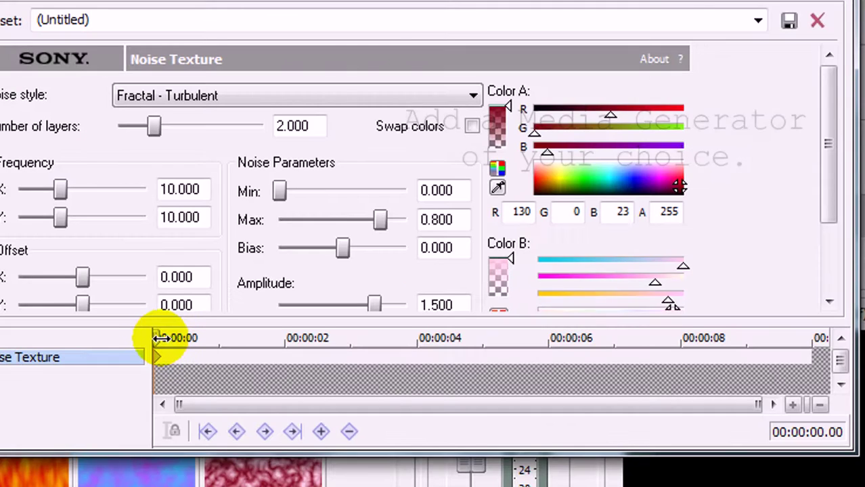
drag(170, 338, 814, 359)
drag(827, 179, 288, 297)
drag(827, 180, 826, 283)
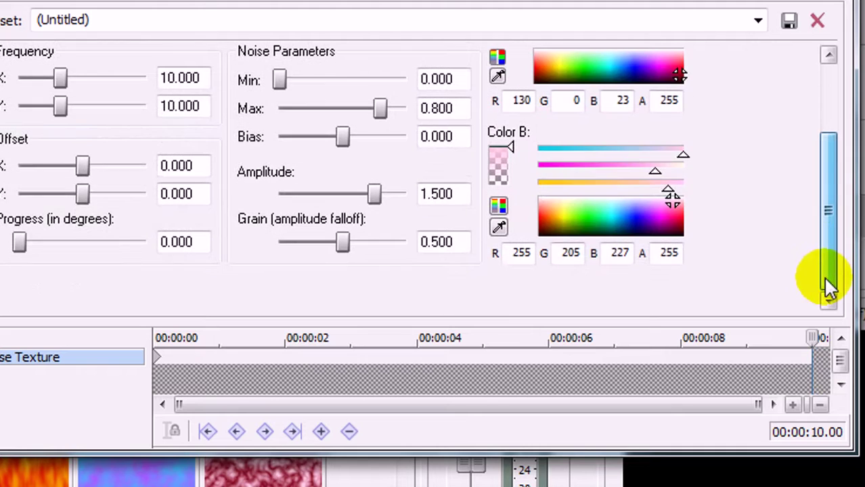
drag(27, 249, 153, 250)
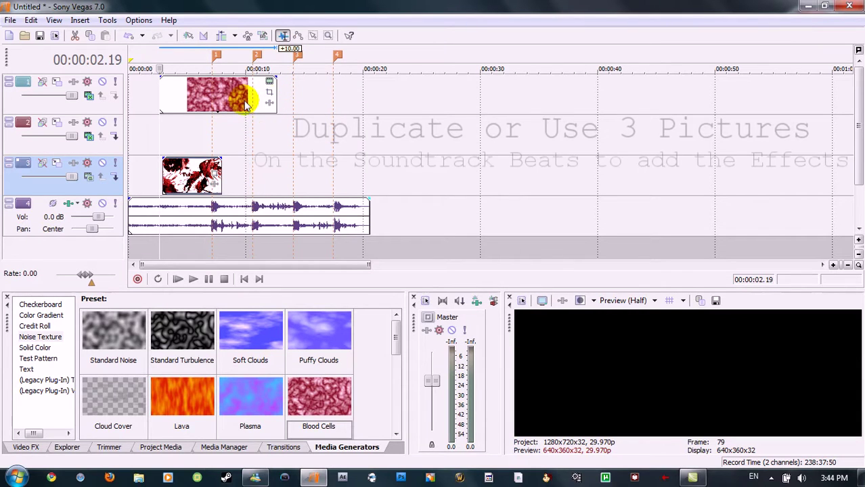
Duplicate the tutorial picture event from track 3 onto track 2 directly above it and briefly play the timeline.
right_click(175, 162)
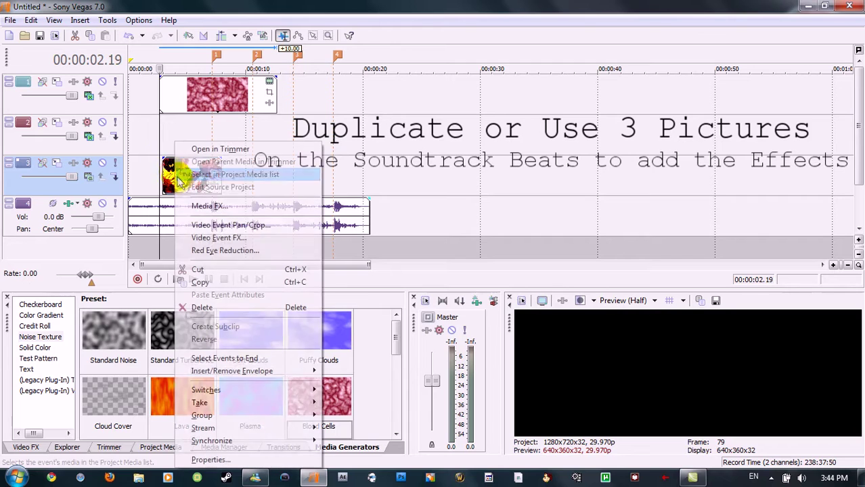
click(203, 282)
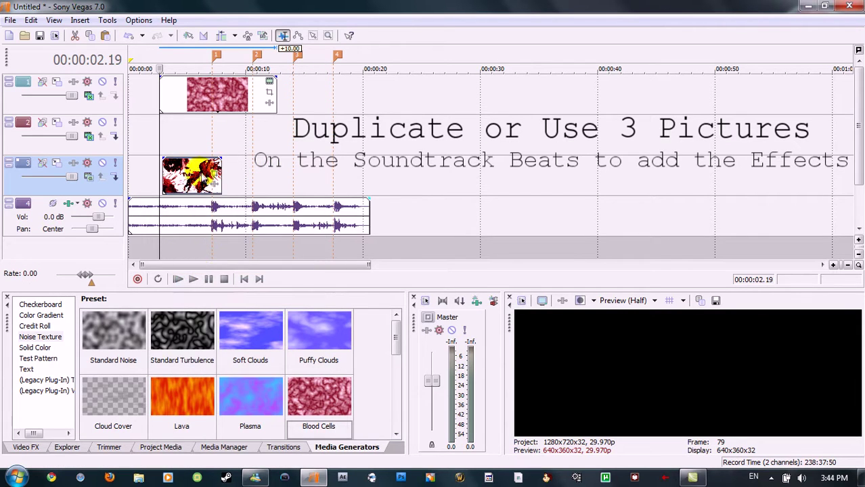
drag(188, 168, 190, 140)
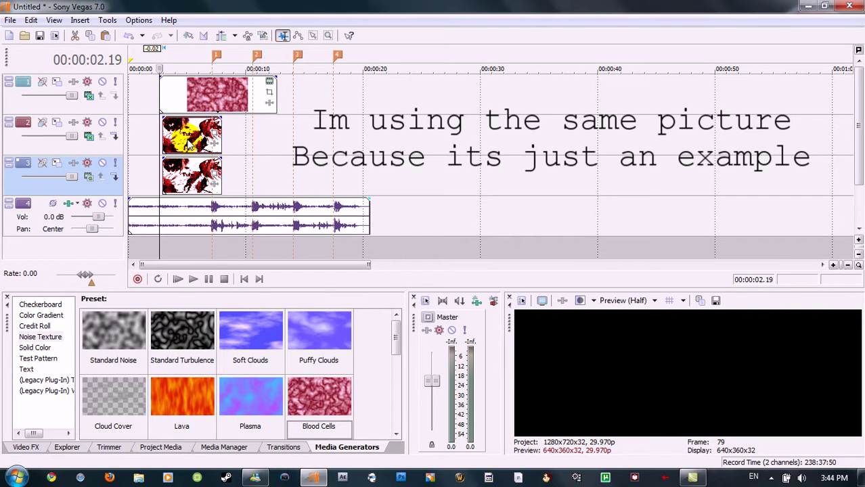
key(space)
key(space)
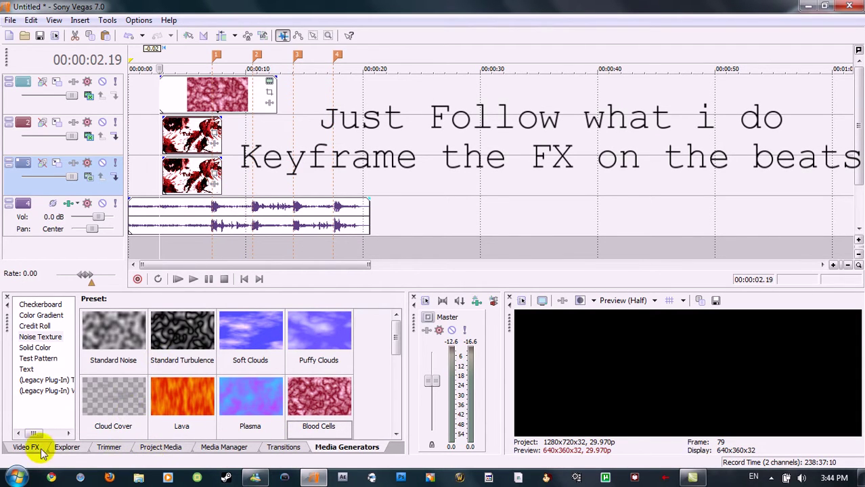
Apply the TV Simulator effect with the Reset to None preset to the tutorial picture on track 3.
click(39, 449)
drag(98, 332, 96, 412)
click(53, 389)
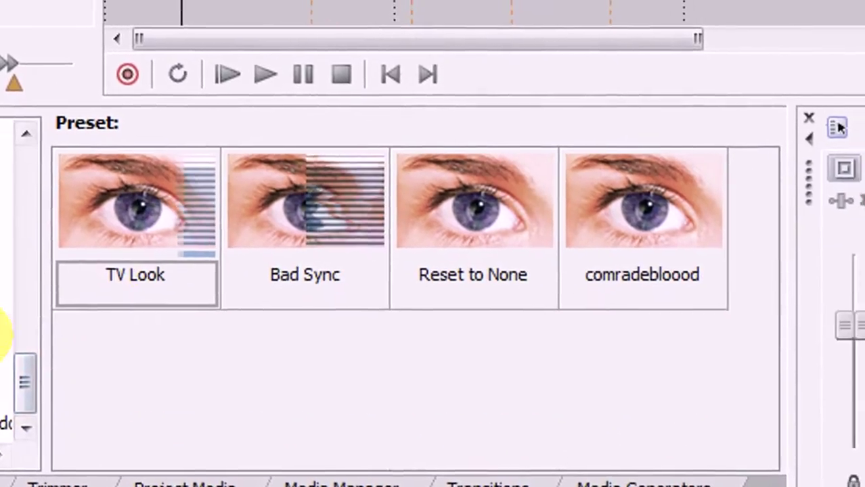
drag(482, 230, 188, 10)
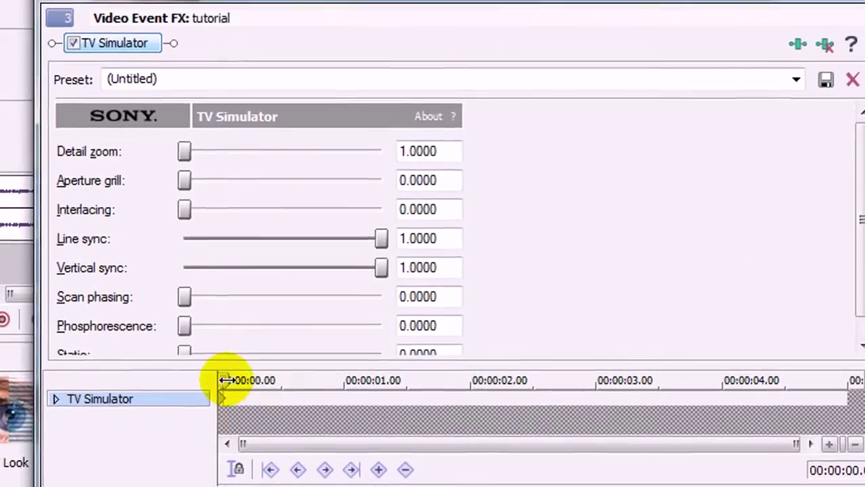
Add a TV Simulator keyframe with the Reset to None preset at 00:00:04.01, just before the first beat marker.
drag(254, 325, 540, 325)
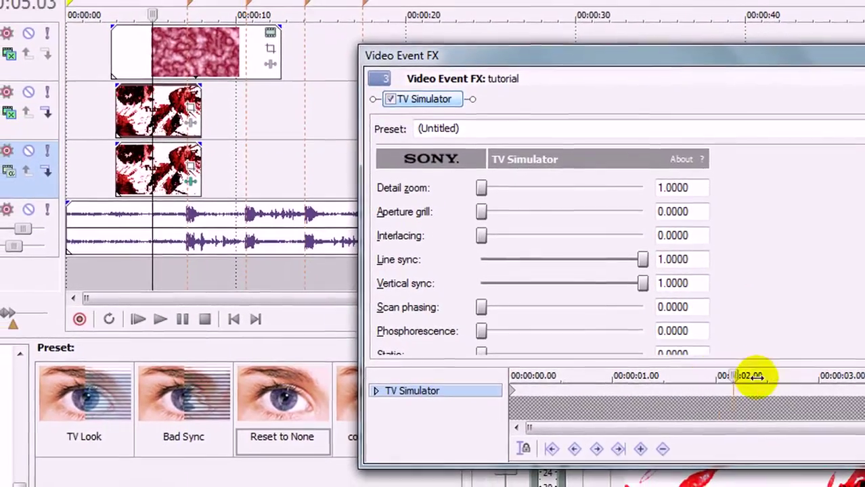
drag(757, 377, 864, 377)
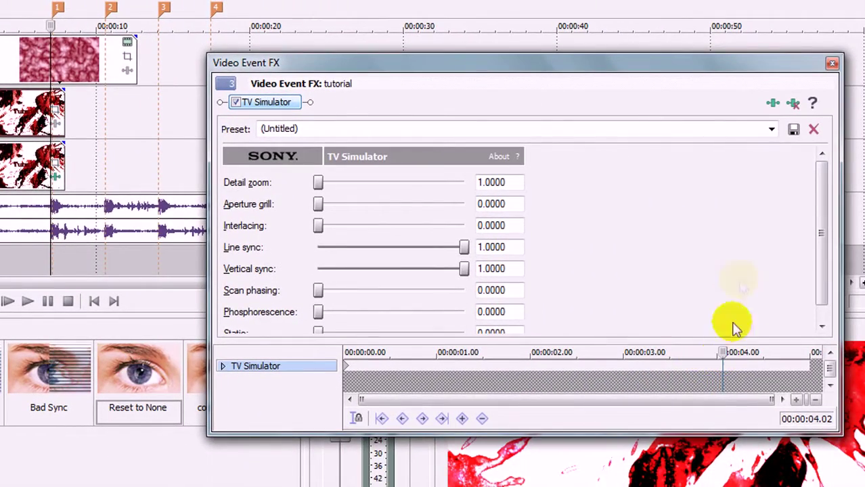
drag(722, 352, 719, 352)
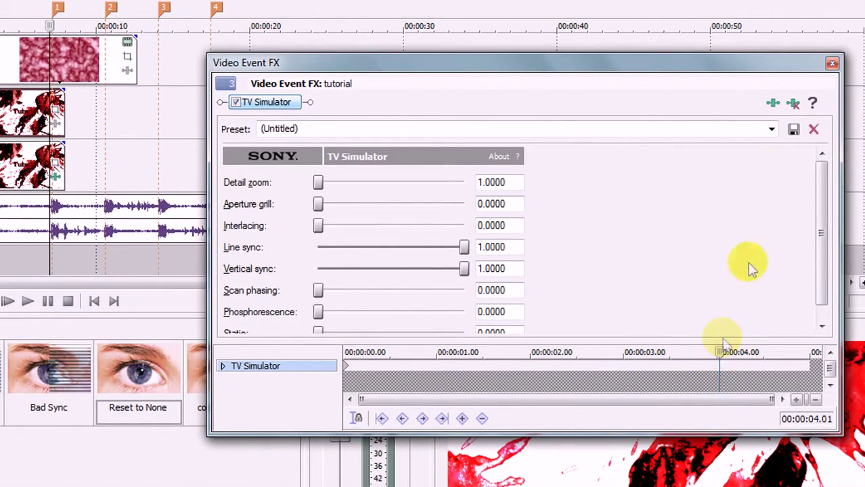
click(771, 128)
click(744, 165)
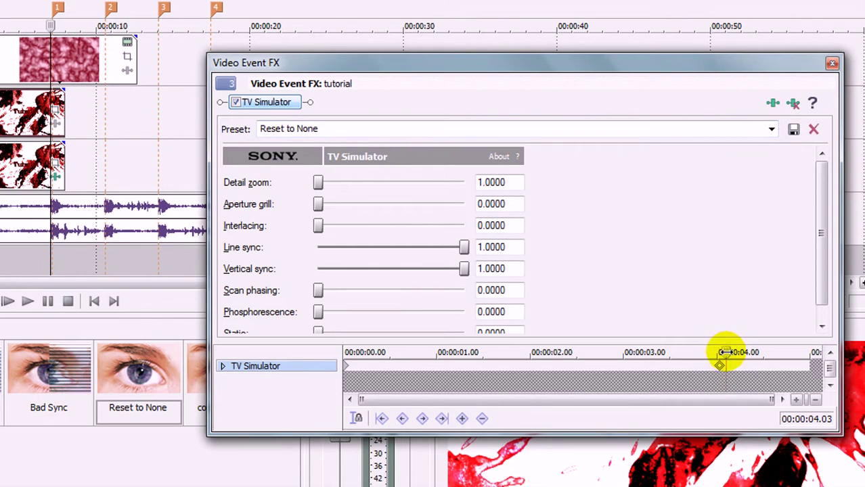
Keyframe Line sync to 0.7840 and Vertical sync to 0.8680 at 00:00:04.03, return both to maximum shortly after, and close the effect settings.
drag(461, 247, 444, 268)
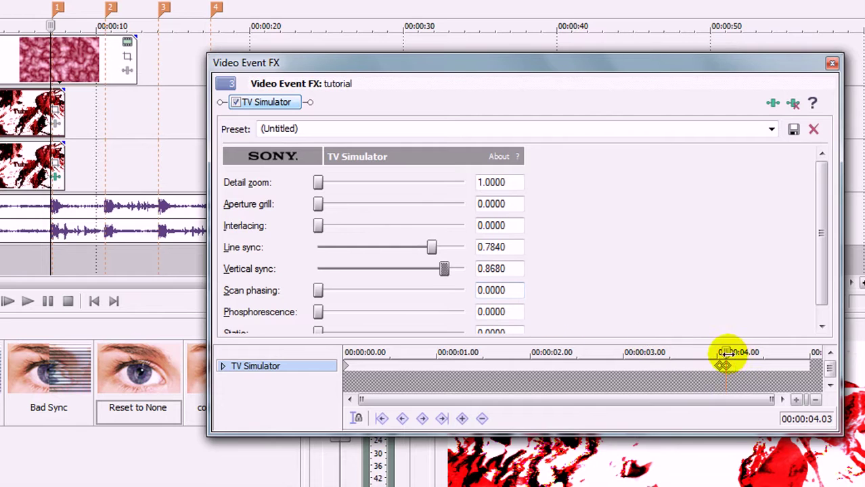
drag(726, 352, 751, 352)
drag(449, 277, 464, 248)
click(832, 63)
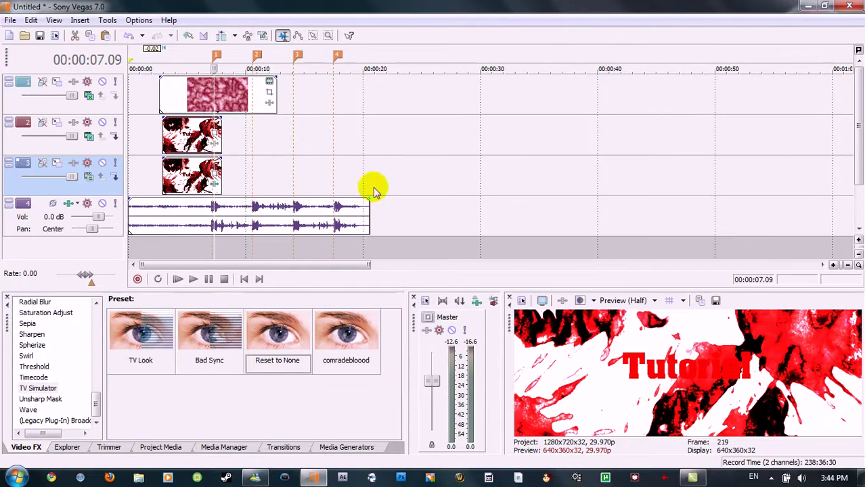
Play the timeline from before the first beat marker to preview the keyframed TV Simulator effect.
click(193, 231)
key(space)
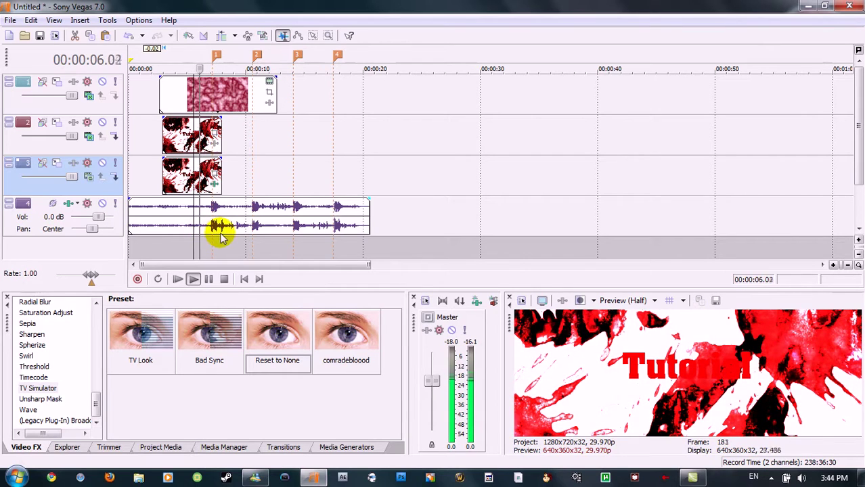
key(space)
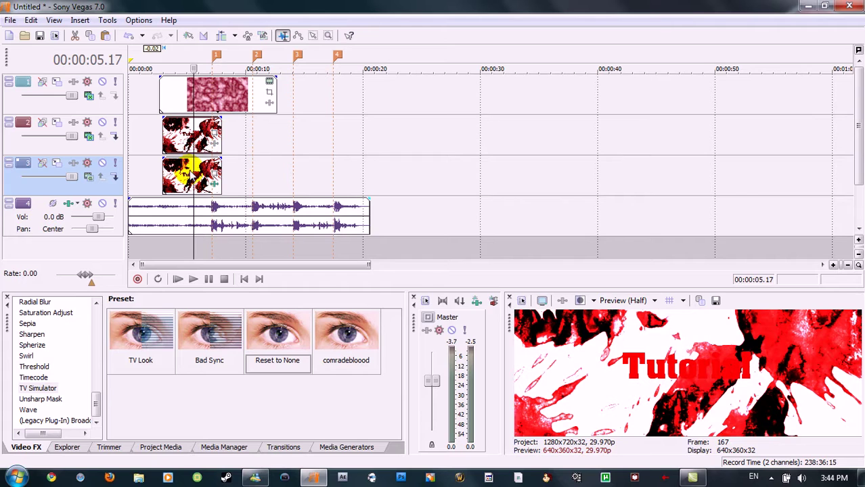
click(189, 170)
key(Delete)
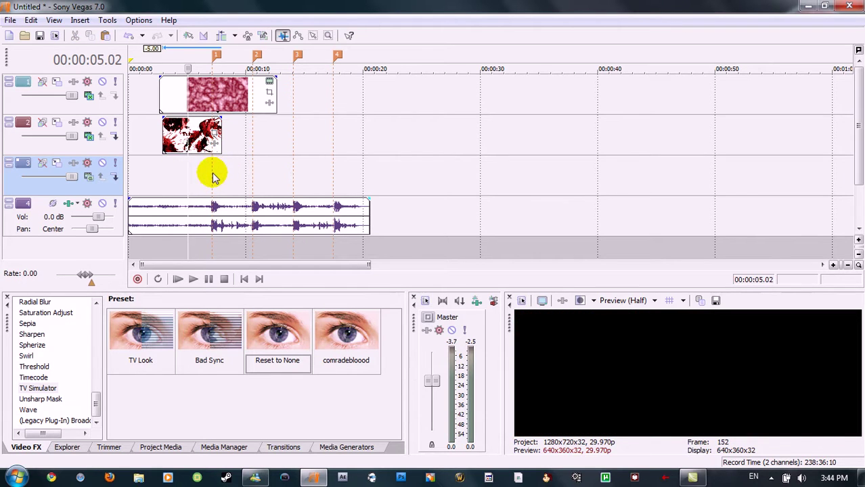
key(ctrl+z)
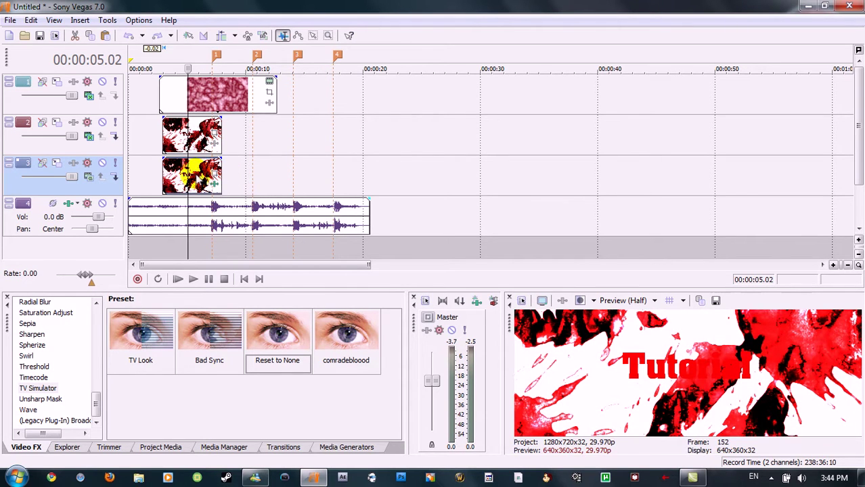
Place two more copies of the tutorial picture along track 3 and two matching copies directly above them on track 2.
drag(193, 176, 315, 183)
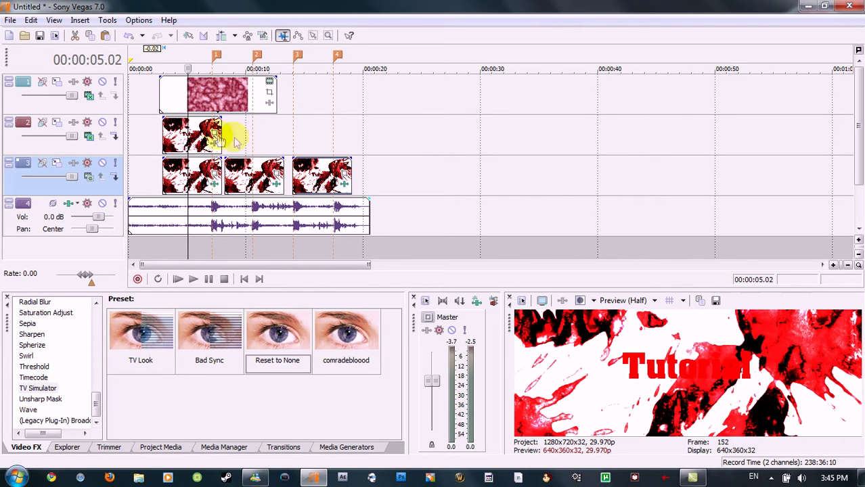
drag(198, 139, 336, 143)
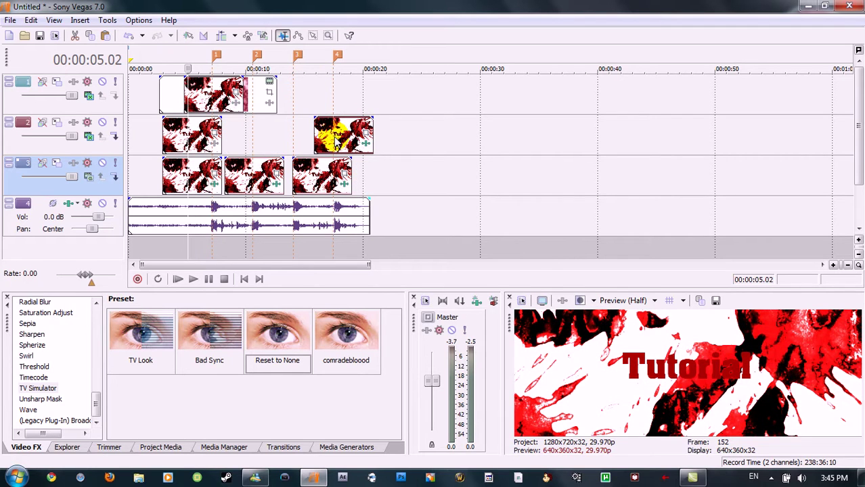
key(ctrl+z)
drag(365, 166, 308, 135)
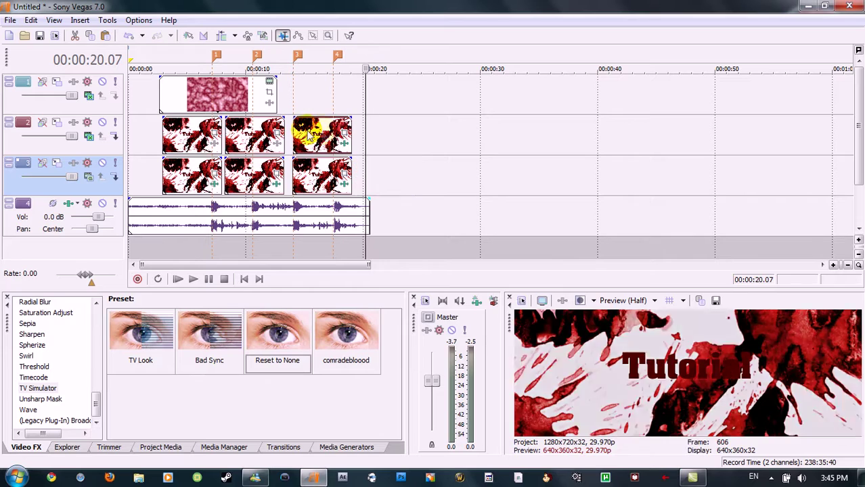
drag(366, 139, 227, 140)
Remove the TV Simulator effect from the second and third tutorial pictures on track 3 and the third one on track 2.
click(278, 182)
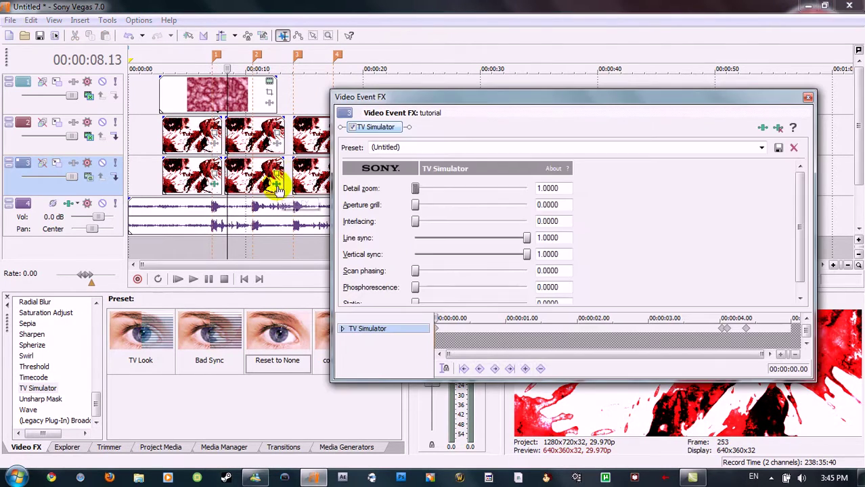
right_click(380, 130)
click(421, 182)
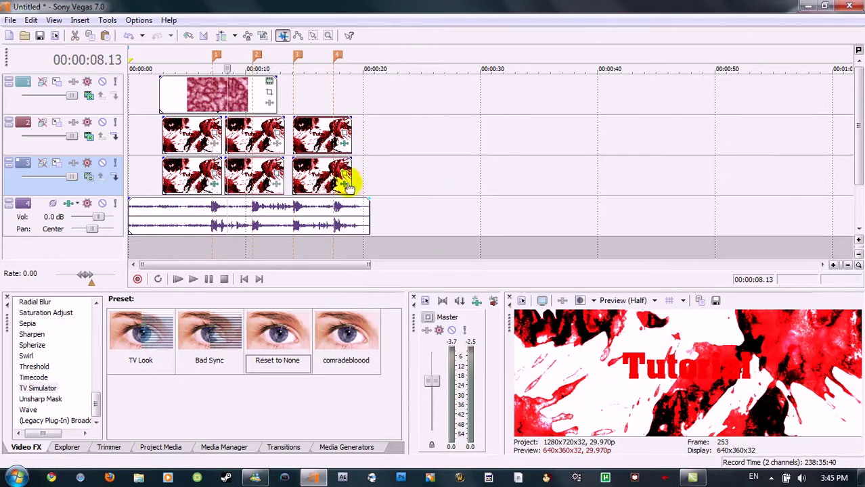
click(346, 183)
right_click(379, 129)
click(398, 180)
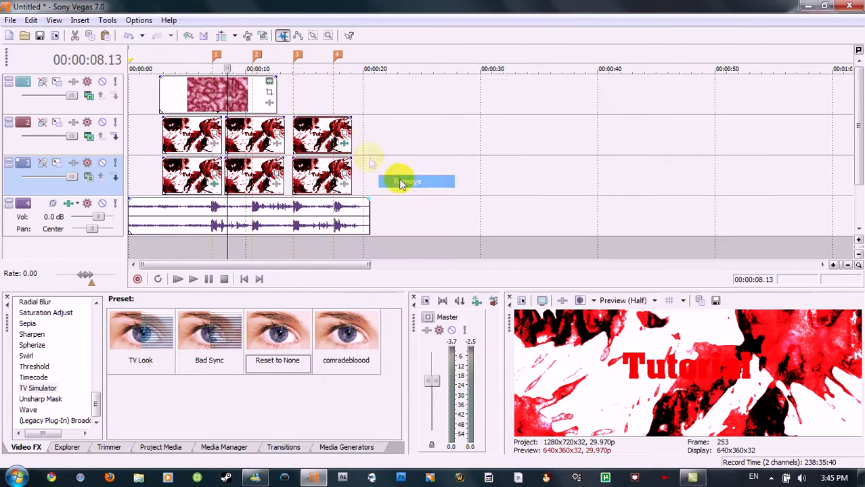
click(345, 144)
right_click(366, 130)
click(395, 182)
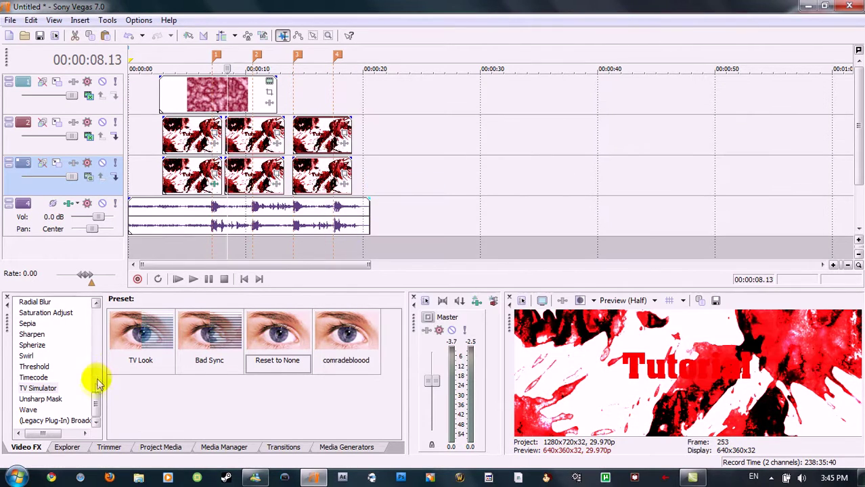
Apply the Radial Blur effect with the Reset to None preset to the second tutorial picture on track 3.
scroll(97, 379, up, 4)
drag(95, 379, 92, 333)
click(56, 332)
key(r)
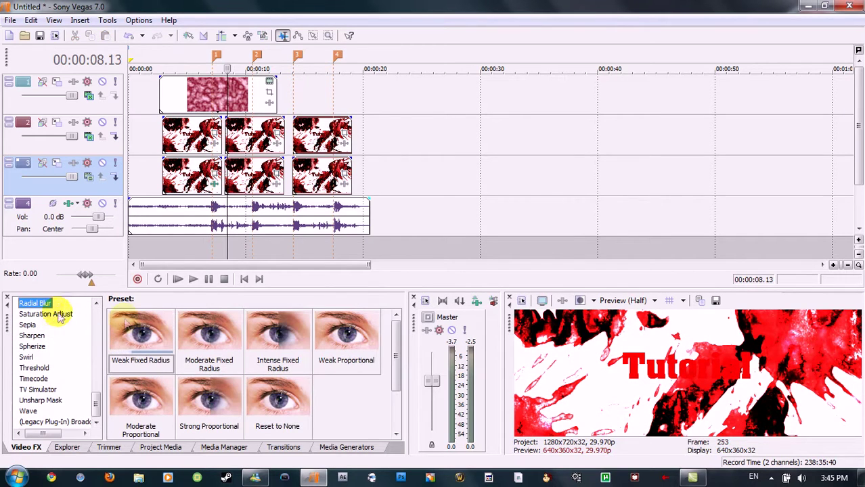
drag(291, 400, 286, 299)
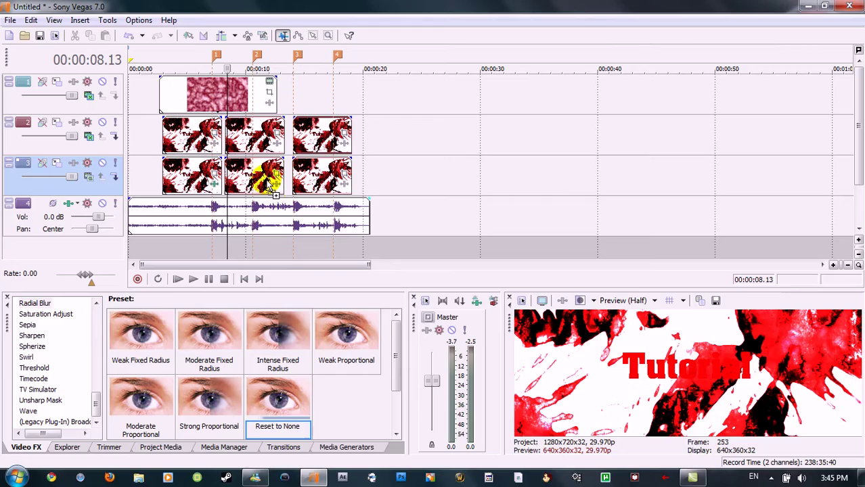
drag(274, 192, 274, 192)
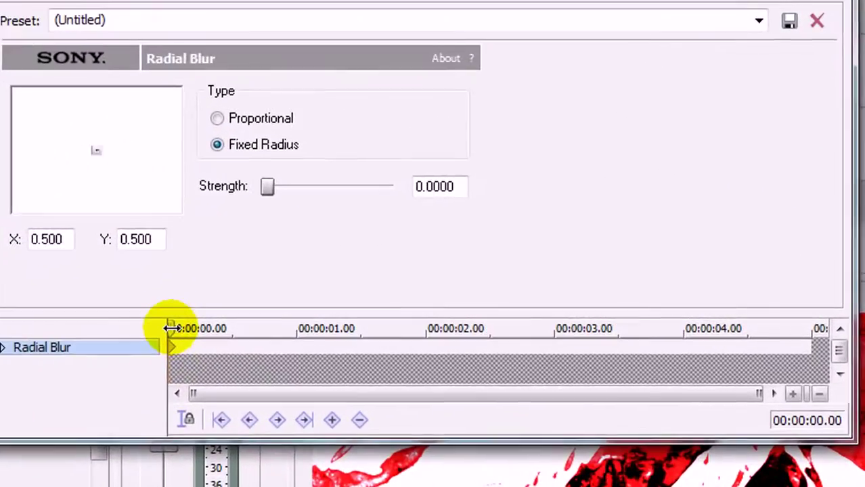
Add a Radial Blur keyframe with the Reset to None preset at 00:00:02.05, near the second beat marker.
drag(224, 328, 456, 328)
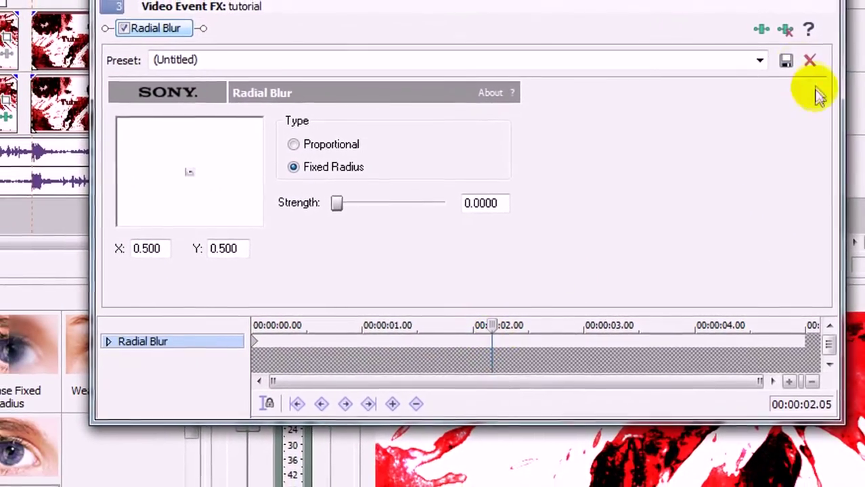
click(760, 60)
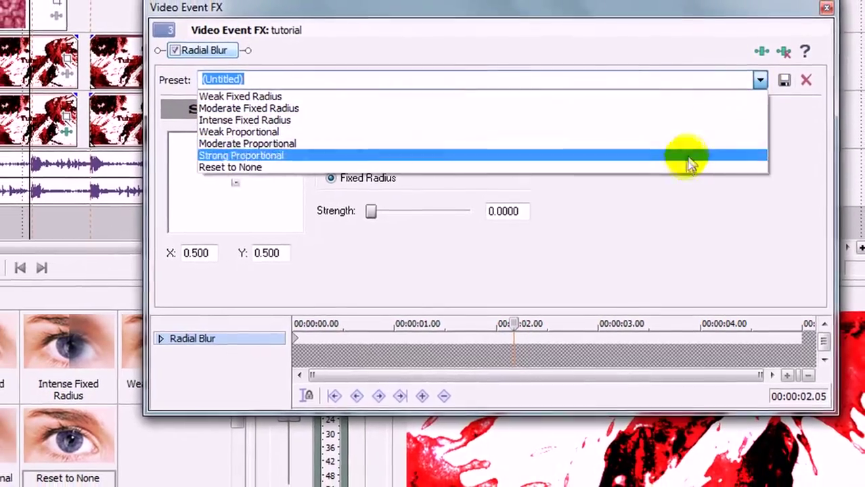
click(678, 163)
Keyframe Radial Blur strength to 0.4091 at 00:00:02.08, reset it to none at 00:00:02.16, and close the effect settings.
click(520, 332)
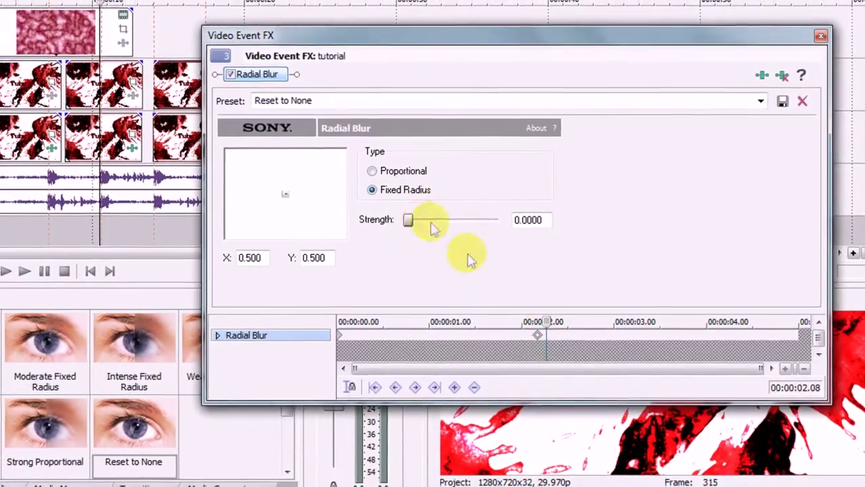
click(759, 135)
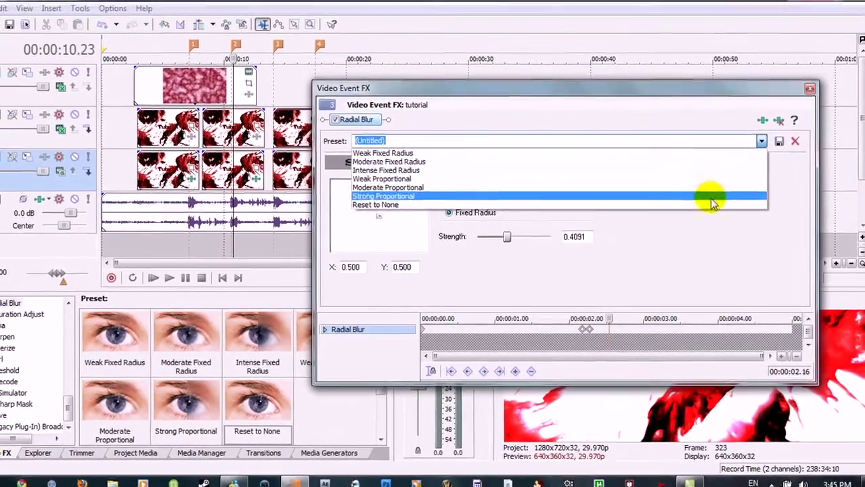
click(711, 209)
click(808, 92)
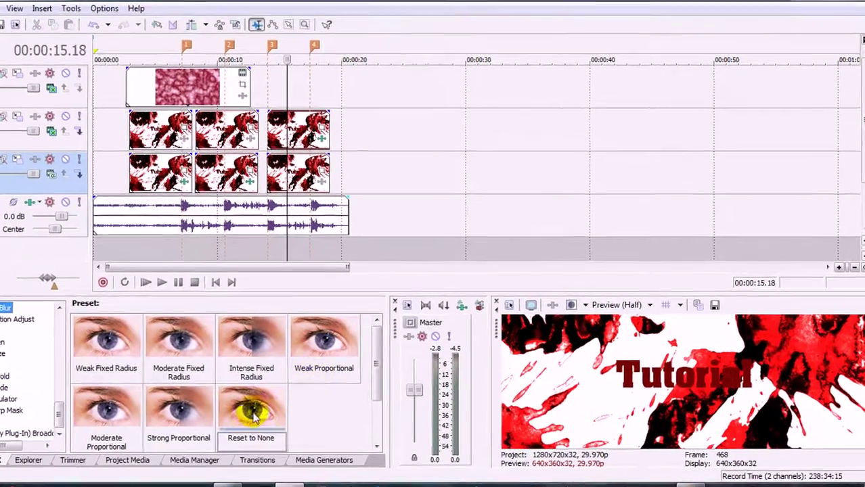
Apply Radial Blur with Reset to None to the third picture on track 3 and add a Reset to None keyframe at 00:00:03.10.
drag(278, 405, 336, 171)
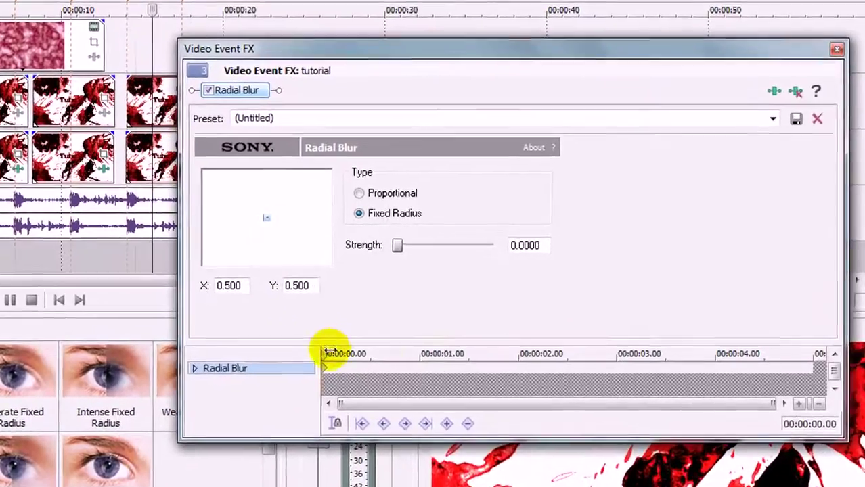
drag(380, 338, 647, 350)
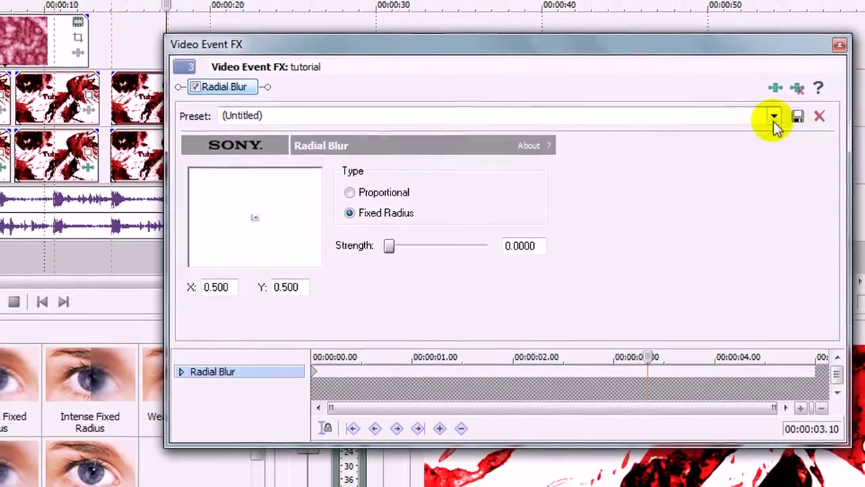
click(773, 116)
click(691, 204)
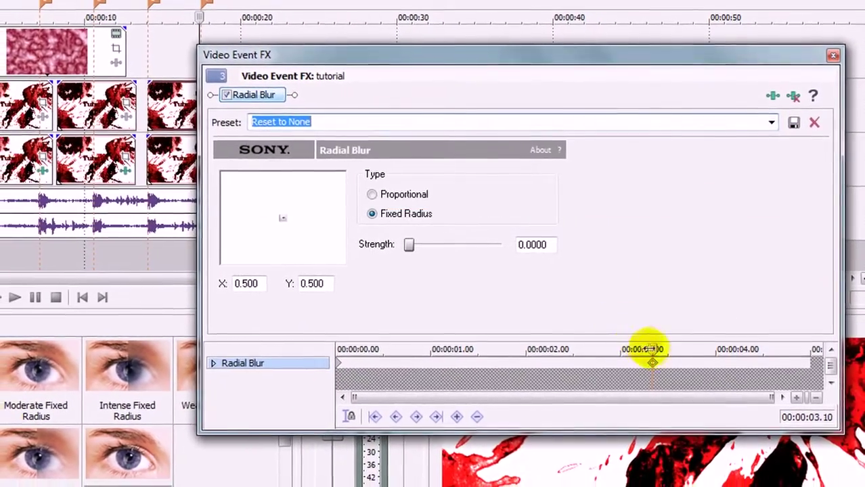
Keyframe Radial Blur strength to 0.7455 at 00:00:03.12 and 0.0000 at 00:00:03.16, and close the effect settings.
drag(651, 349, 659, 349)
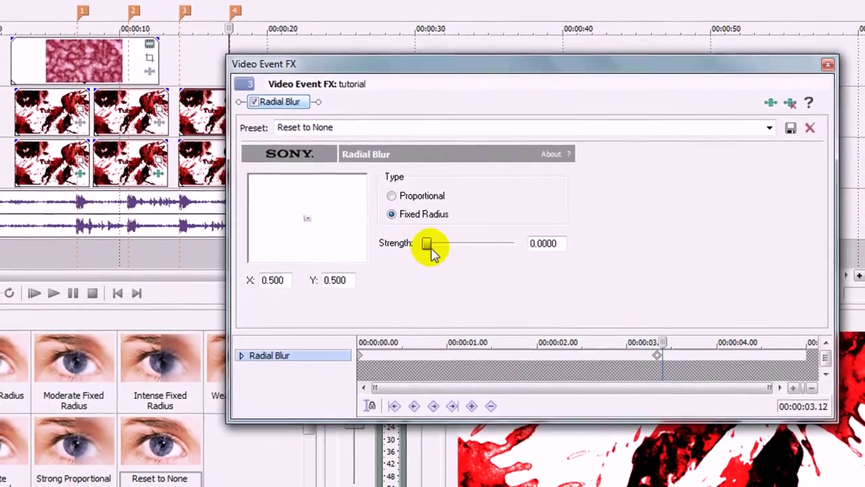
drag(432, 251, 479, 243)
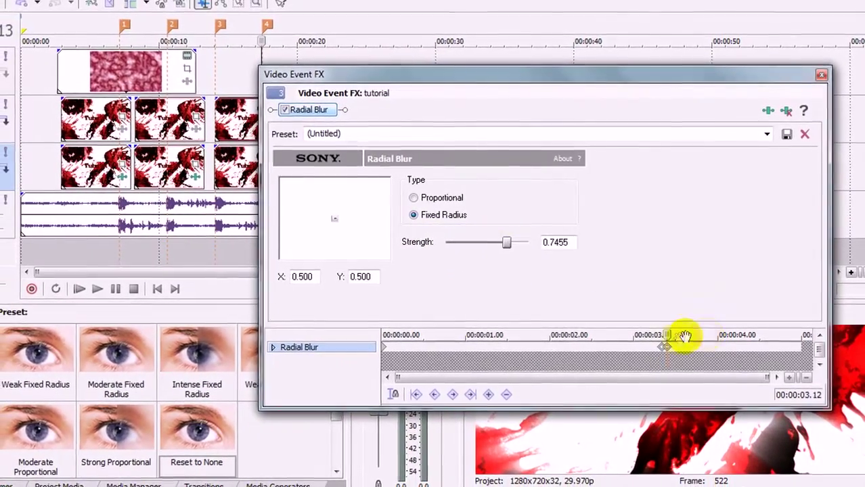
click(677, 335)
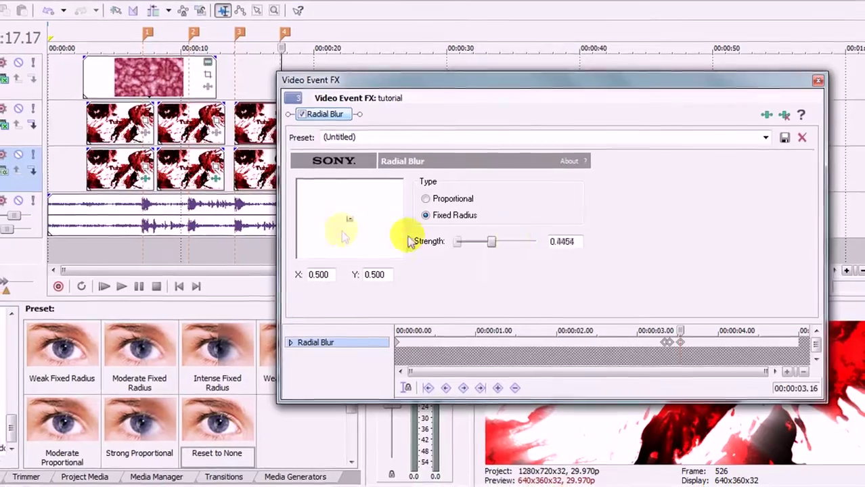
drag(409, 242, 406, 241)
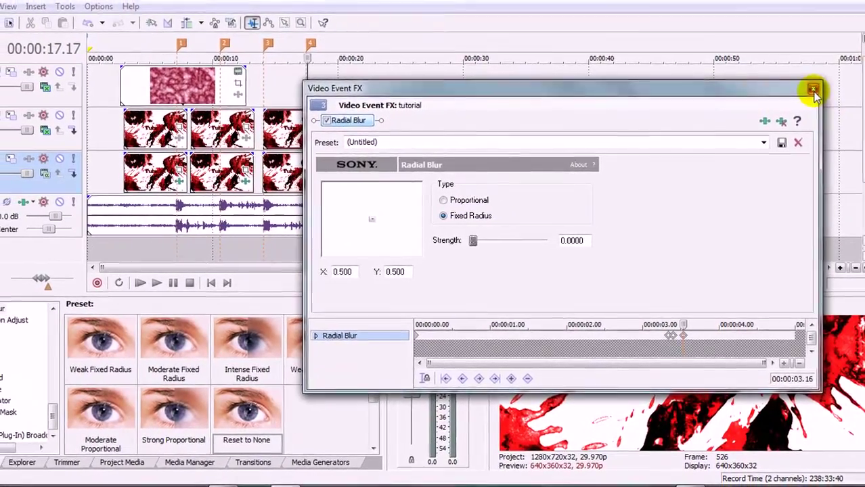
click(815, 88)
Briefly play the timeline and extend the noise texture on track 1 to the end of the third tutorial picture.
drag(320, 249, 157, 237)
key(space)
key(space)
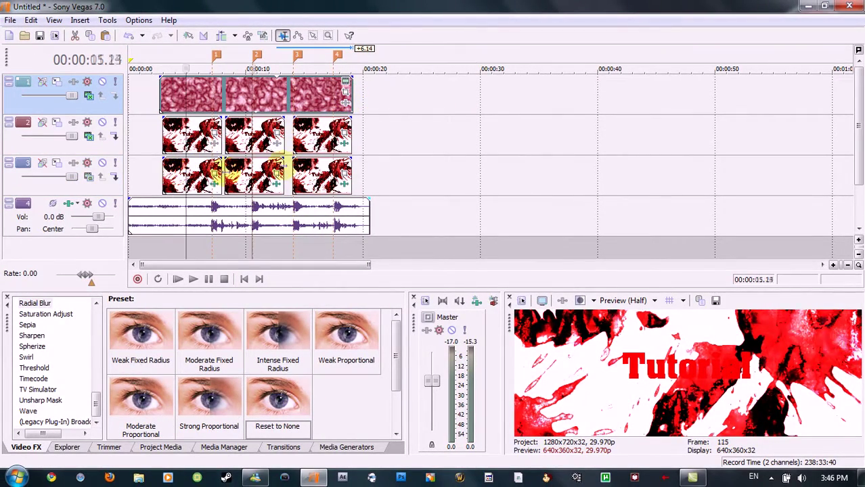
Trim the second picture on track 2 to end at 00:00:13.07 like the one below, and split the noise texture there.
click(286, 166)
scroll(342, 189, up, 6)
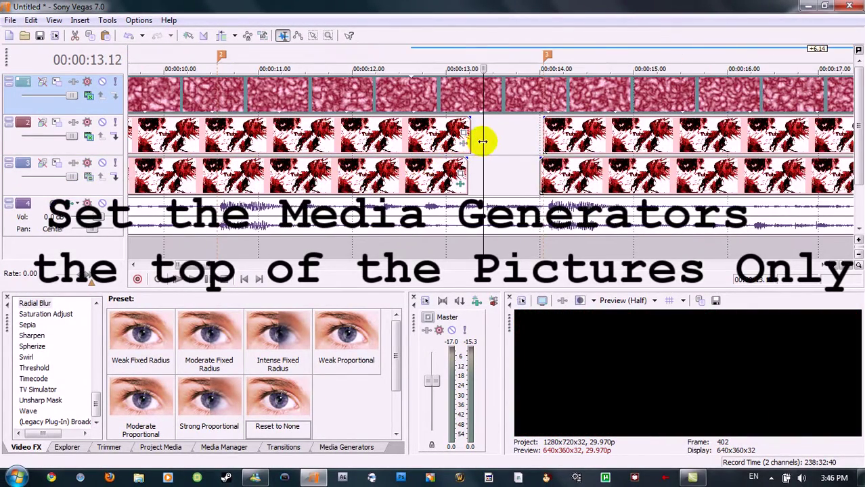
drag(466, 135, 468, 142)
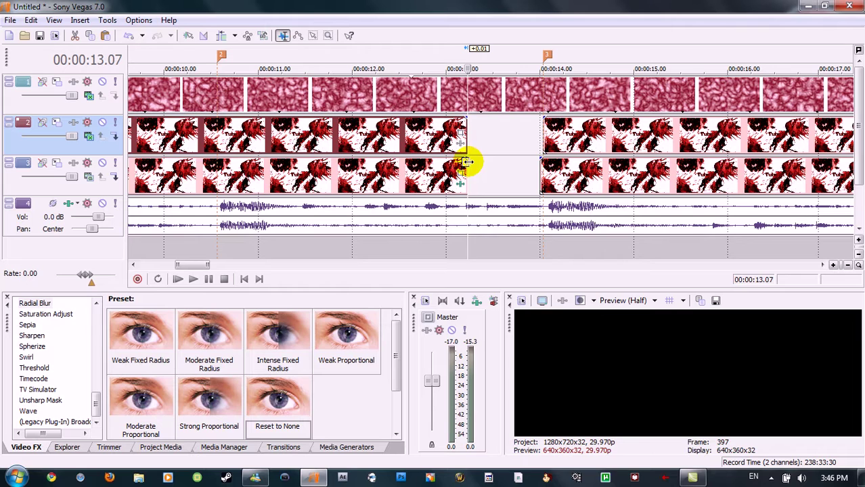
drag(466, 100, 462, 103)
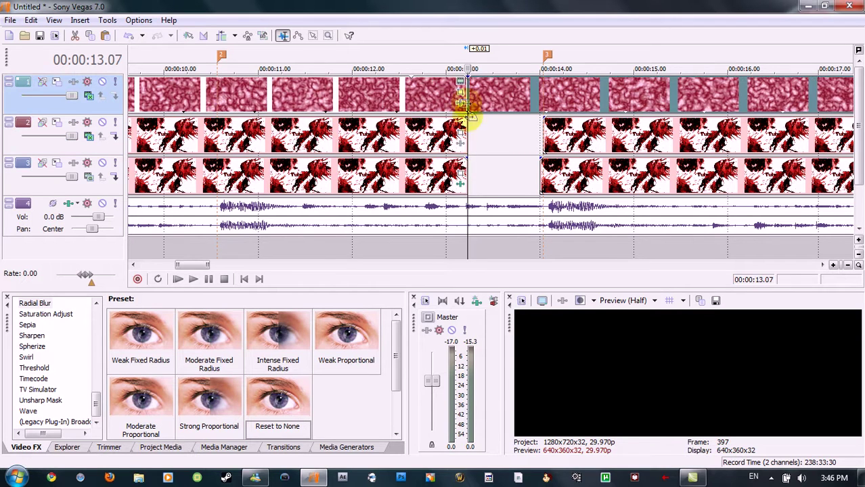
Split the audio event on track 4 at 00:00:14.00, where the third tutorial picture starts.
click(471, 218)
drag(470, 216, 539, 207)
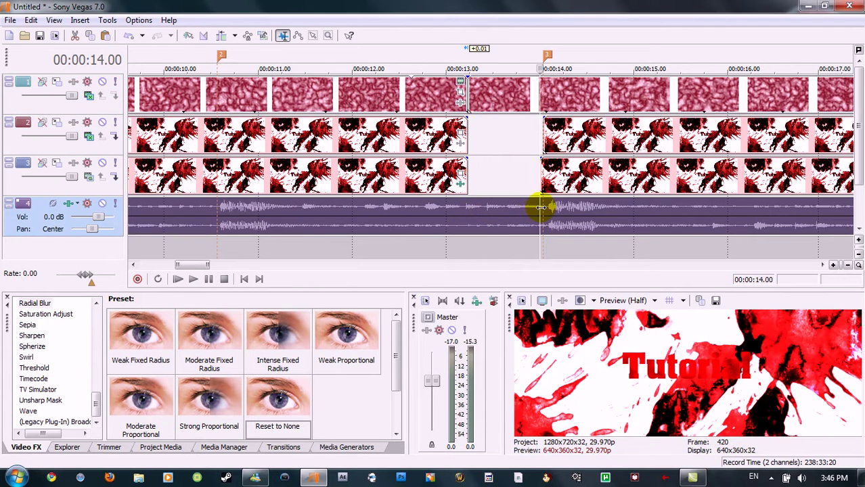
key(s)
key(ctrl+z)
key(s)
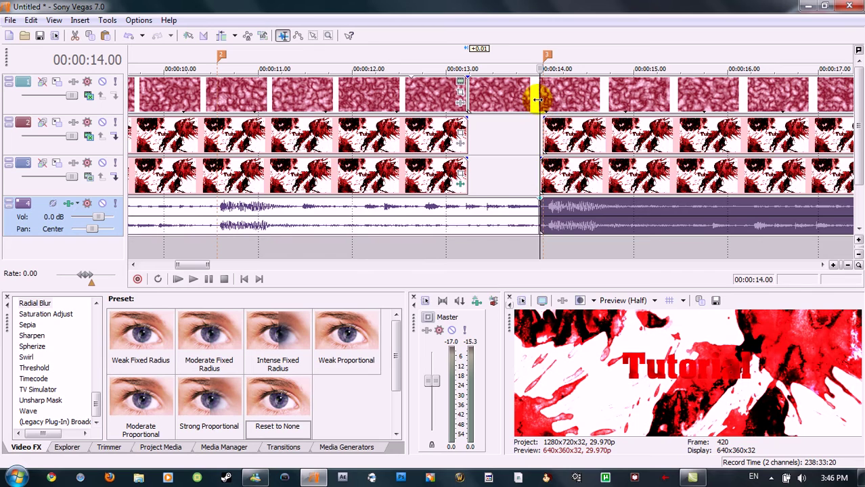
Split the noise texture on track 1 at 00:00:14.00 and select the piece above the gap between the pictures.
click(535, 102)
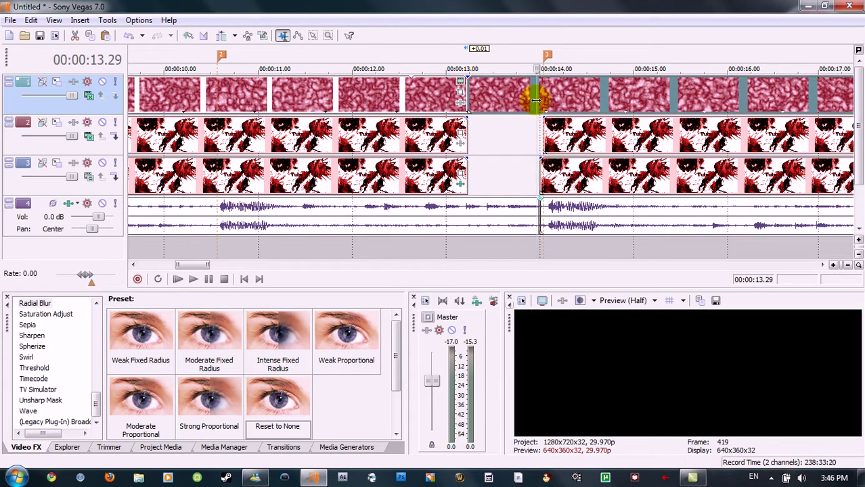
drag(536, 100, 539, 102)
key(s)
click(514, 105)
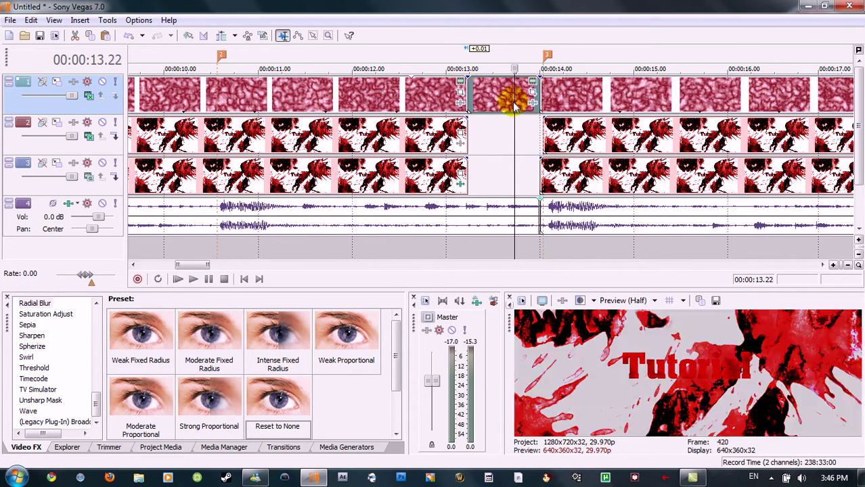
Delete the noise piece above the gap before the third picture and split the texture at 00:00:08.07, where the second picture starts.
scroll(514, 135, down, 4)
click(319, 122)
click(320, 121)
scroll(473, 109, up, 4)
click(486, 127)
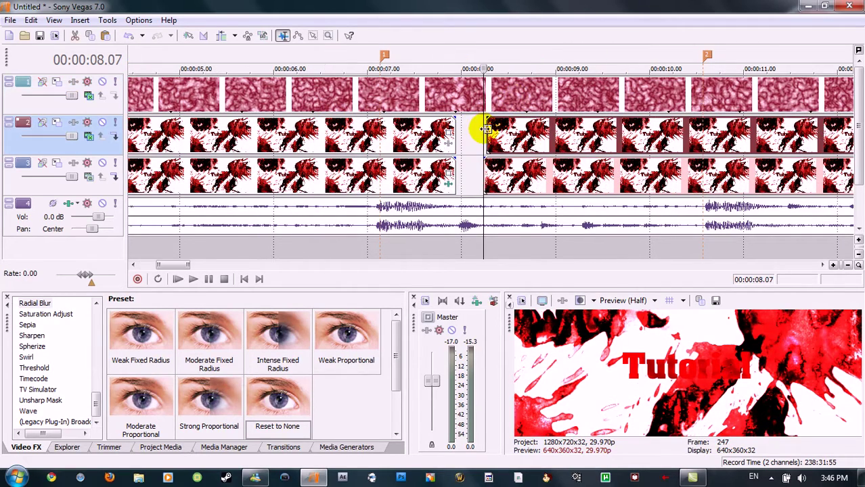
drag(486, 128, 482, 128)
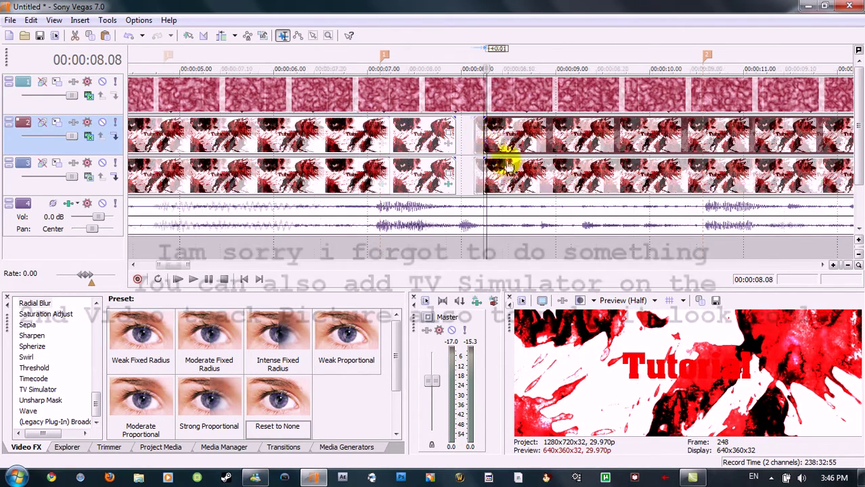
scroll(508, 165, up, 3)
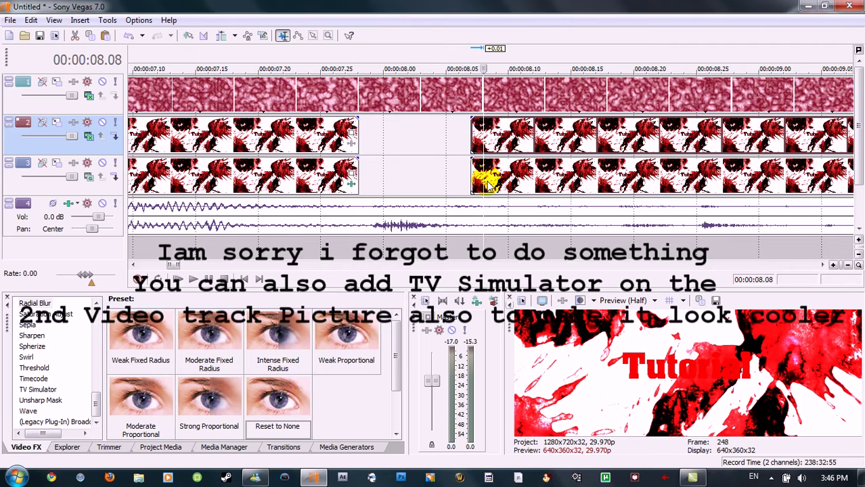
click(471, 97)
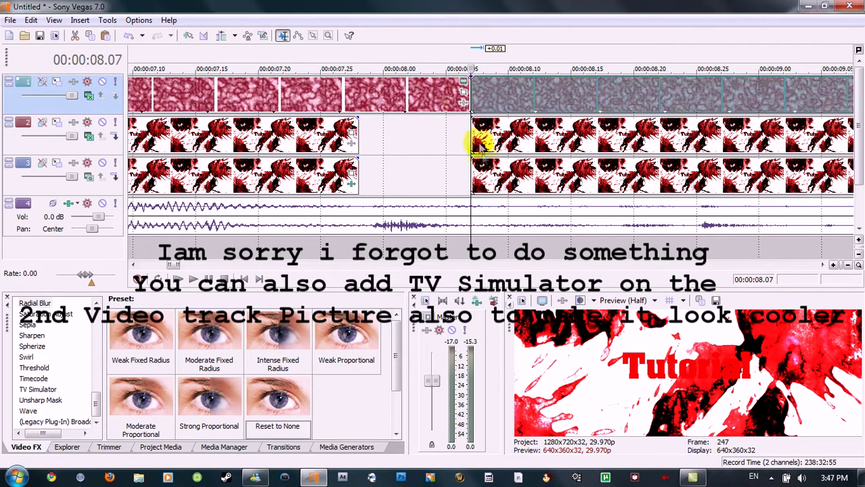
Split the noise texture at the end of the first tutorial picture and delete the piece above the gap before the second.
click(361, 207)
key(s)
click(380, 98)
click(395, 100)
key(Delete)
scroll(409, 111, down, 7)
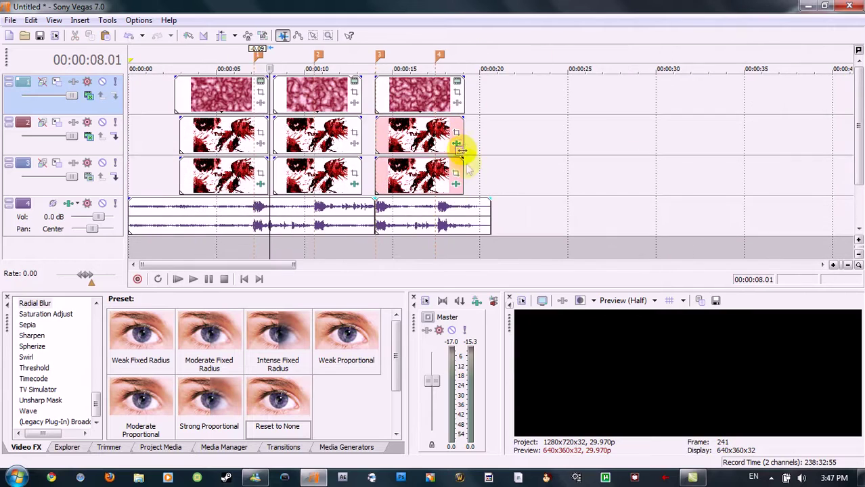
Trim the first noise texture's start to match the first tutorial picture and play the timeline from 00:00:02.07.
click(170, 203)
click(168, 93)
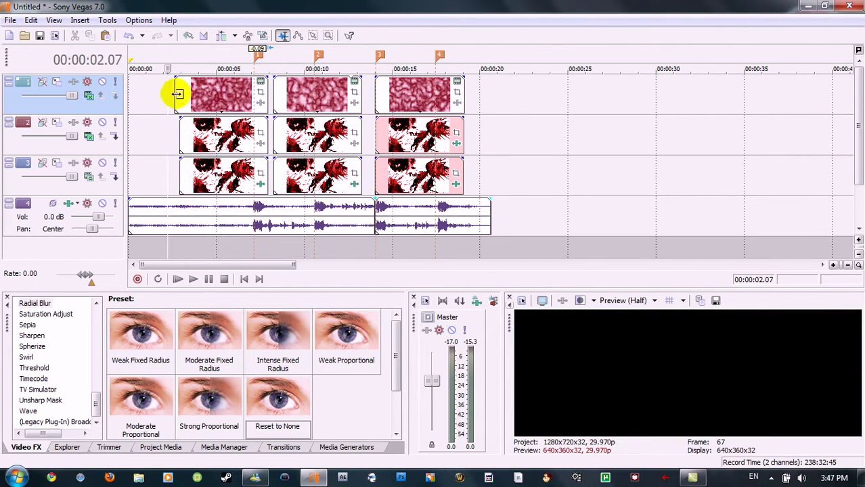
key(space)
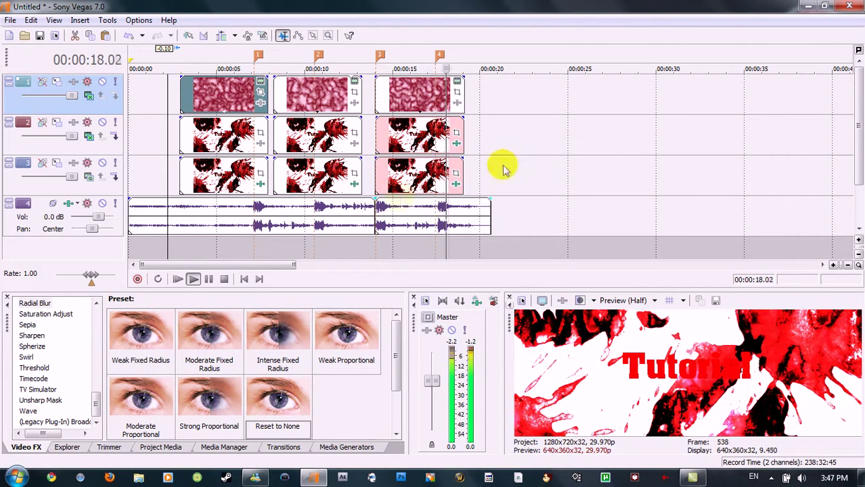
click(224, 280)
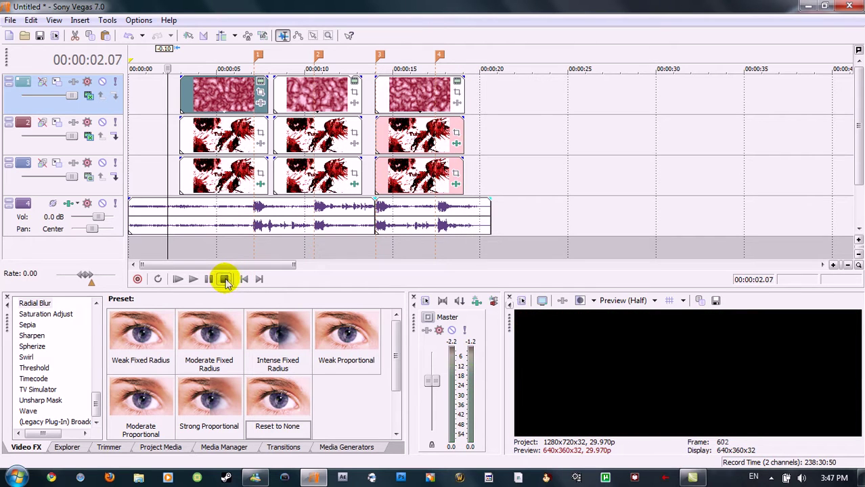
Remove the Glow effect from the third tutorial picture on track 2.
click(457, 145)
right_click(381, 124)
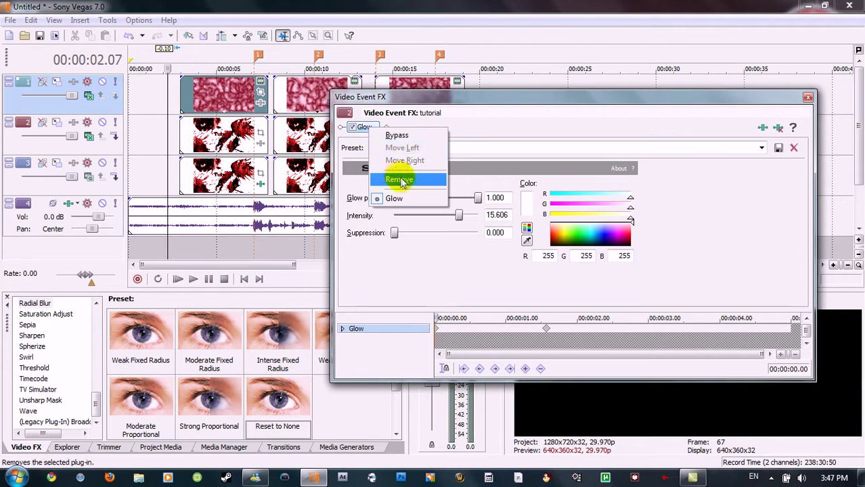
click(377, 176)
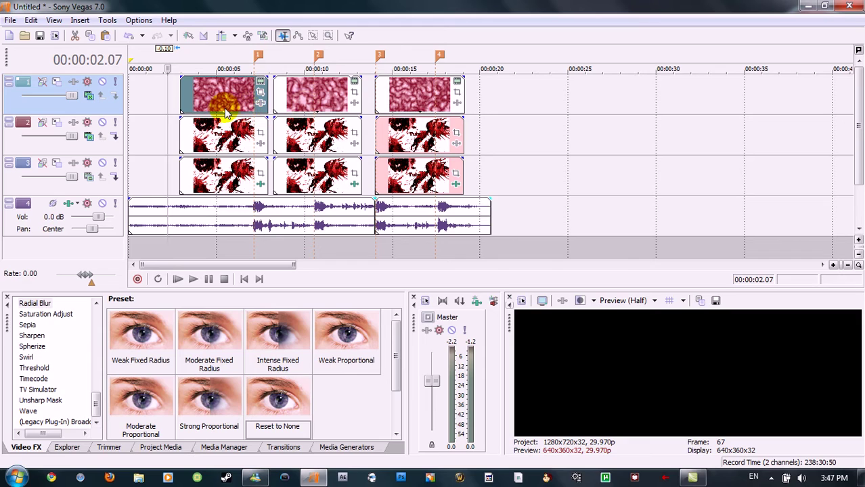